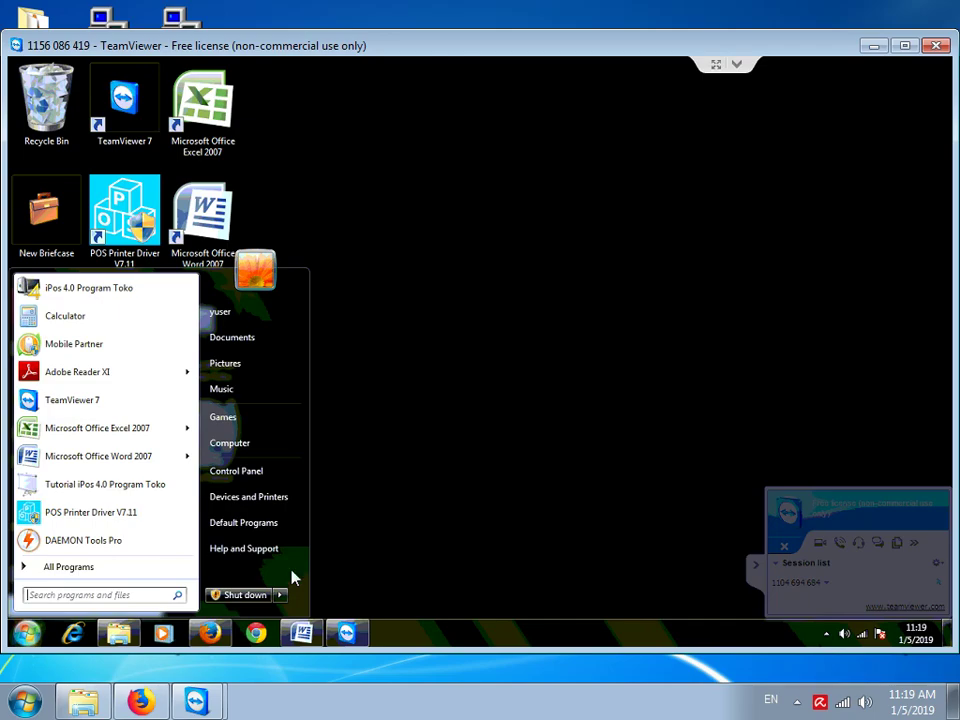
Close the Start menu, view the System page (1.00 GB RAM, 1.86 GHz Core 2), then minimize it
key("Escape")
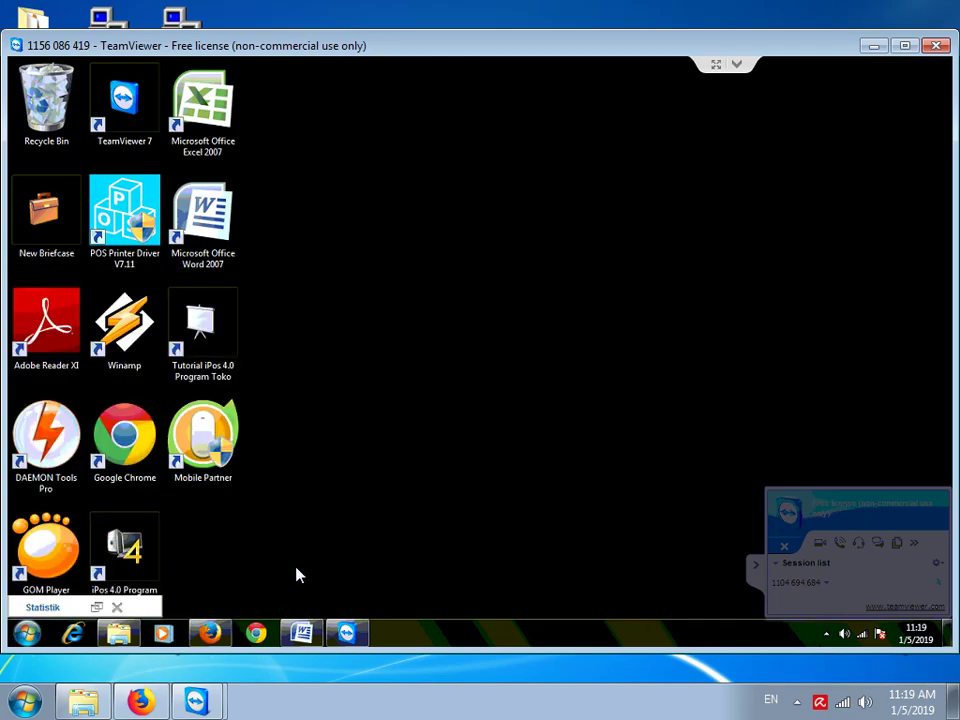
key("super+e")
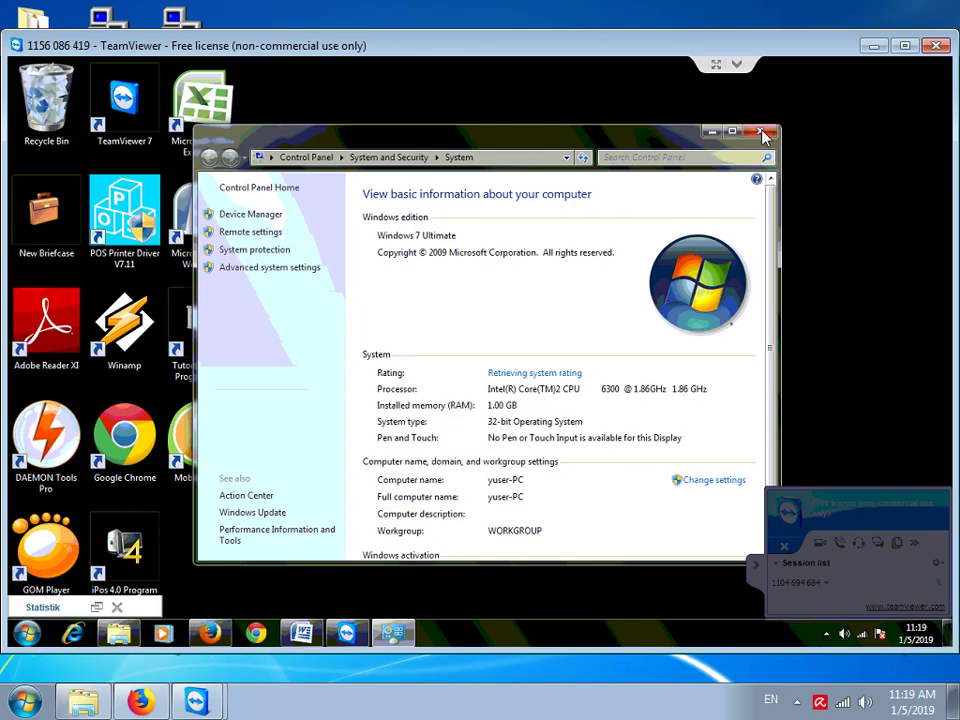
left_click_drag(815, 50, 810, 66)
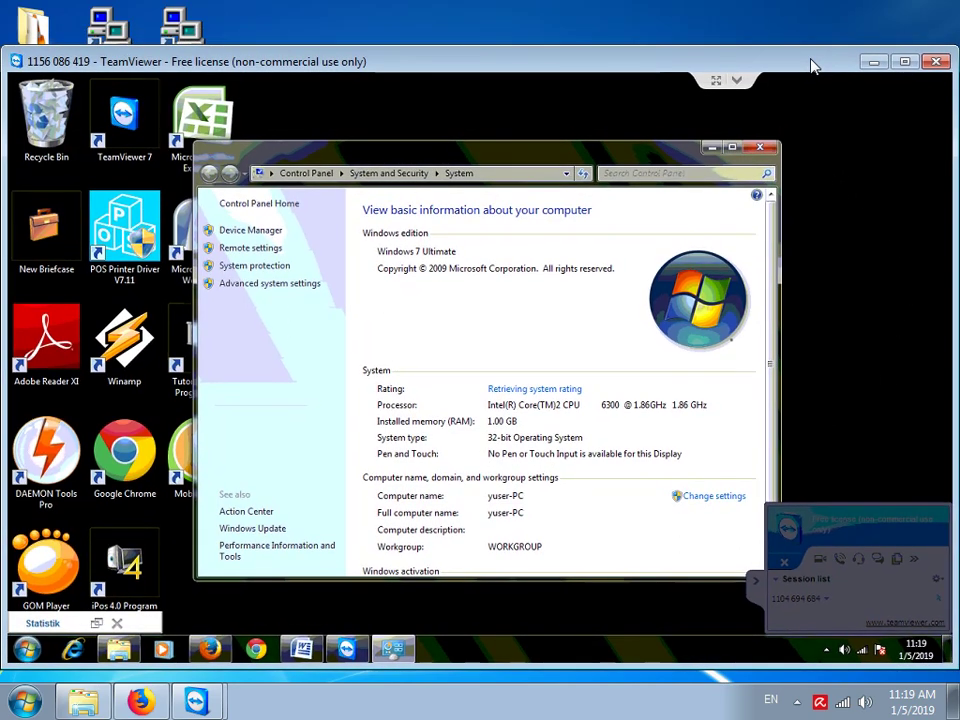
left_click(710, 147)
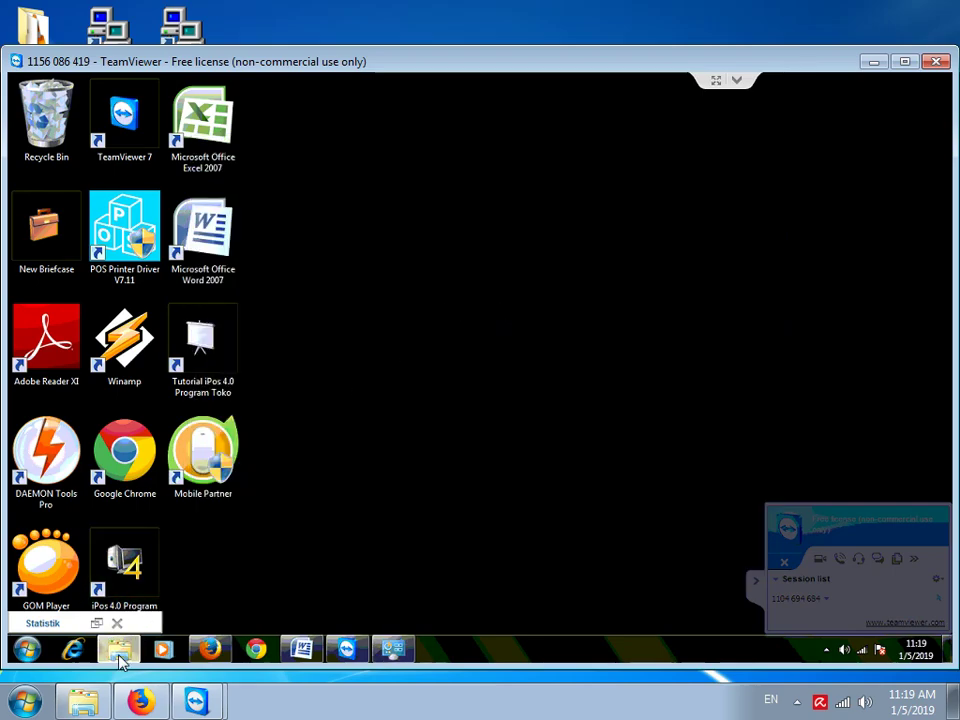
Open the C:\mysql folder in Explorer and launch the mysql server win32 installer
left_click(119, 652)
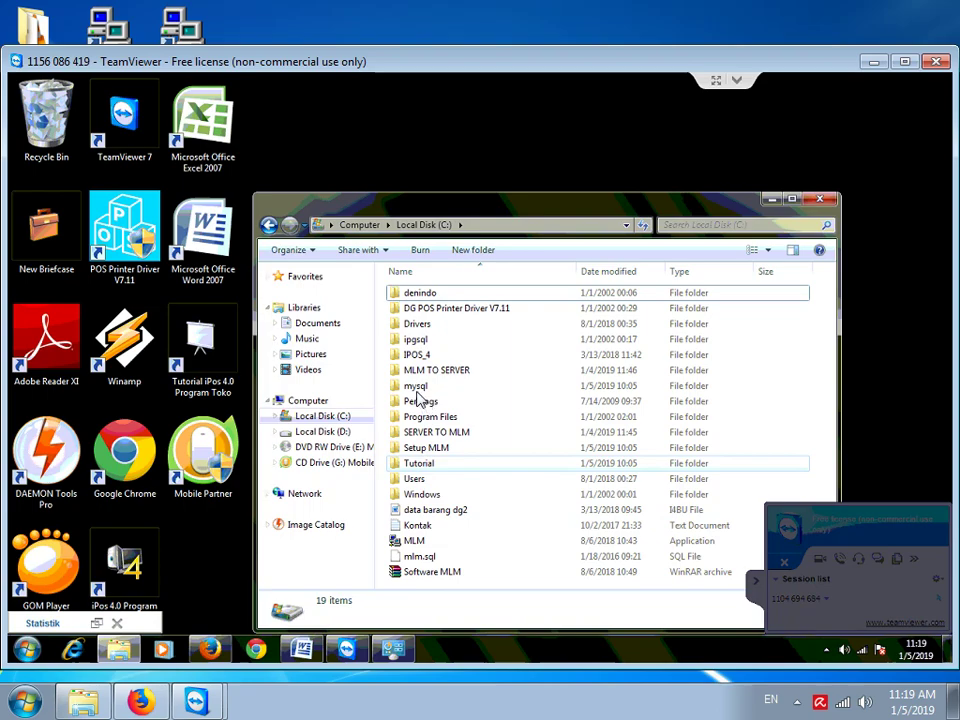
left_click(415, 388)
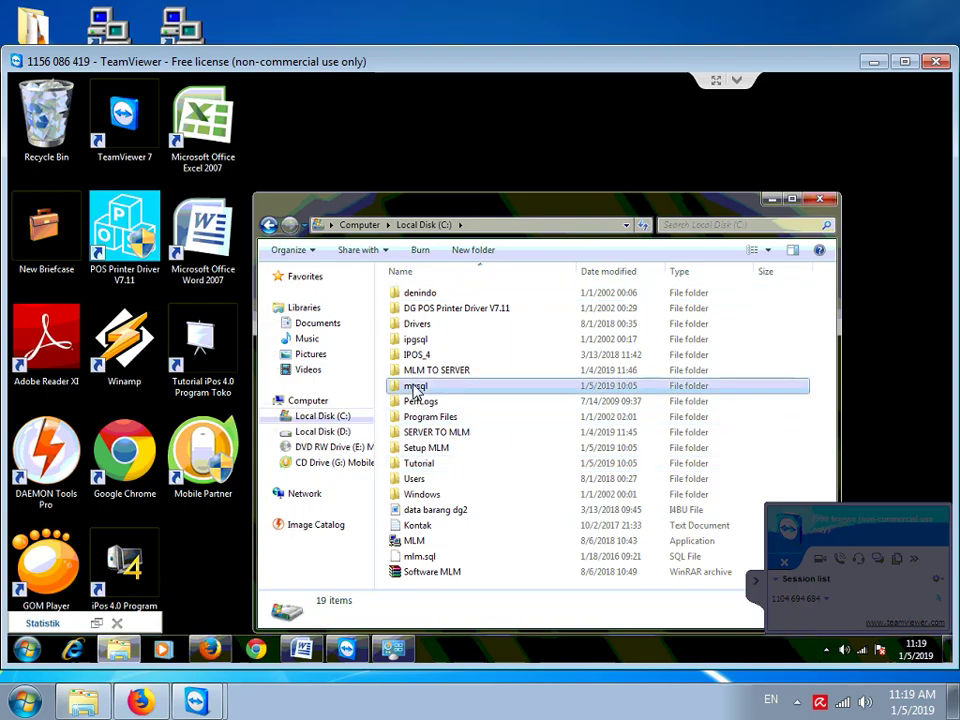
double_click(415, 388)
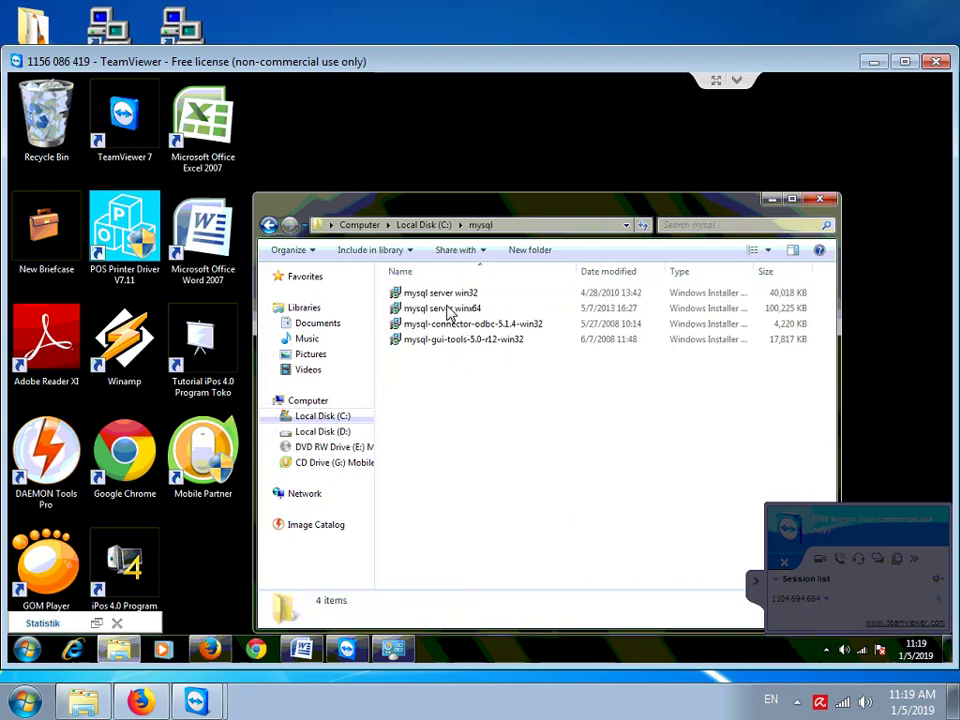
left_click(443, 298)
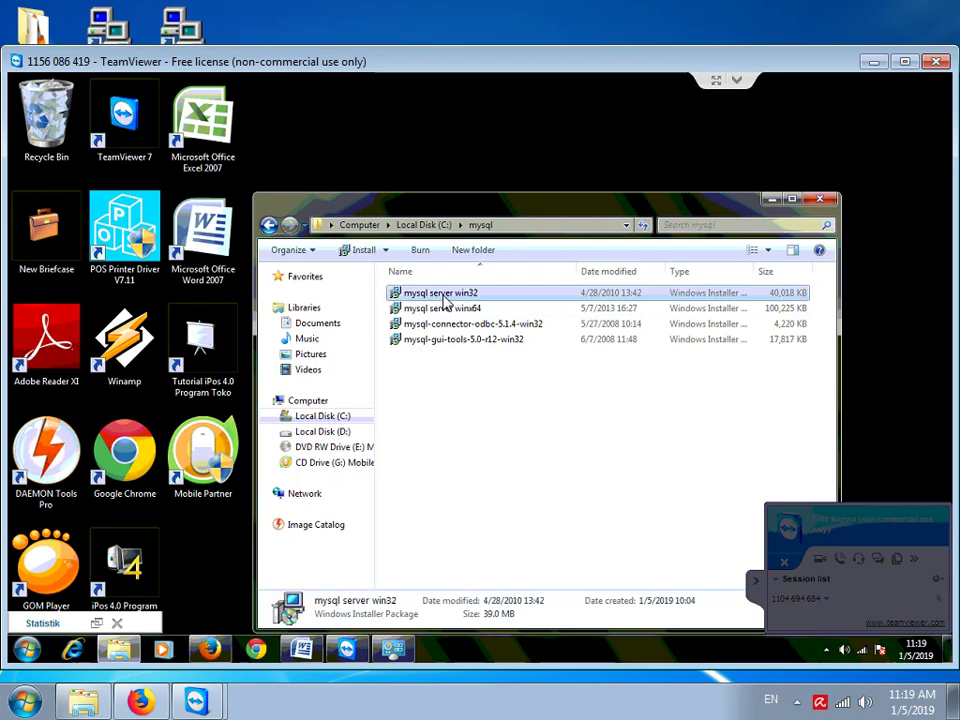
double_click(438, 293)
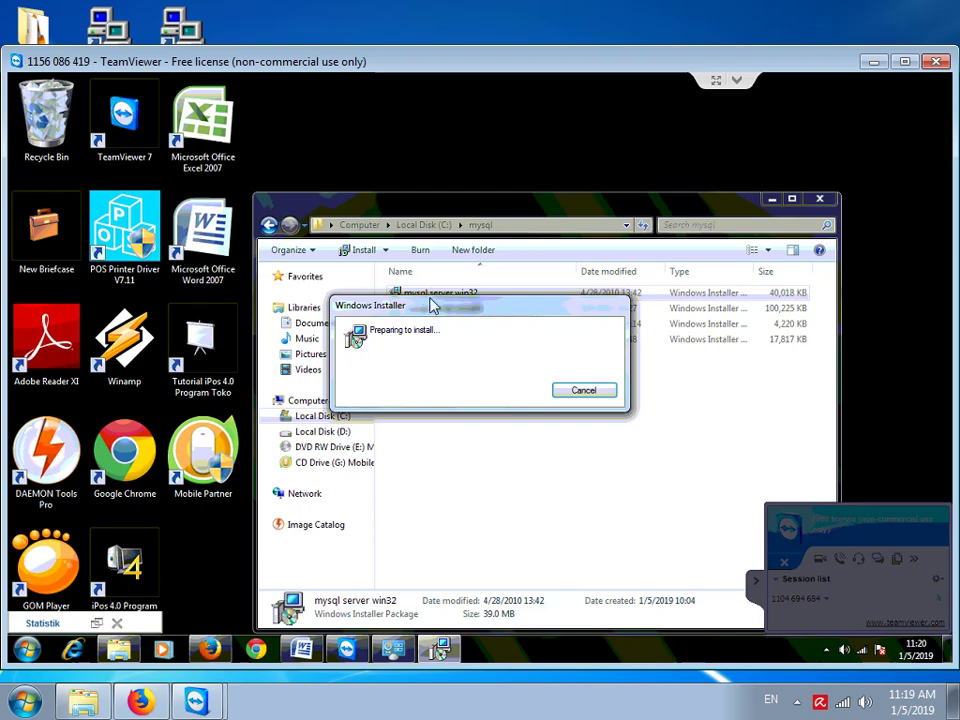
Dismiss the TeamViewer session notice and advance the MySQL Server 5.1 wizard, keeping Typical setup
left_click(620, 398)
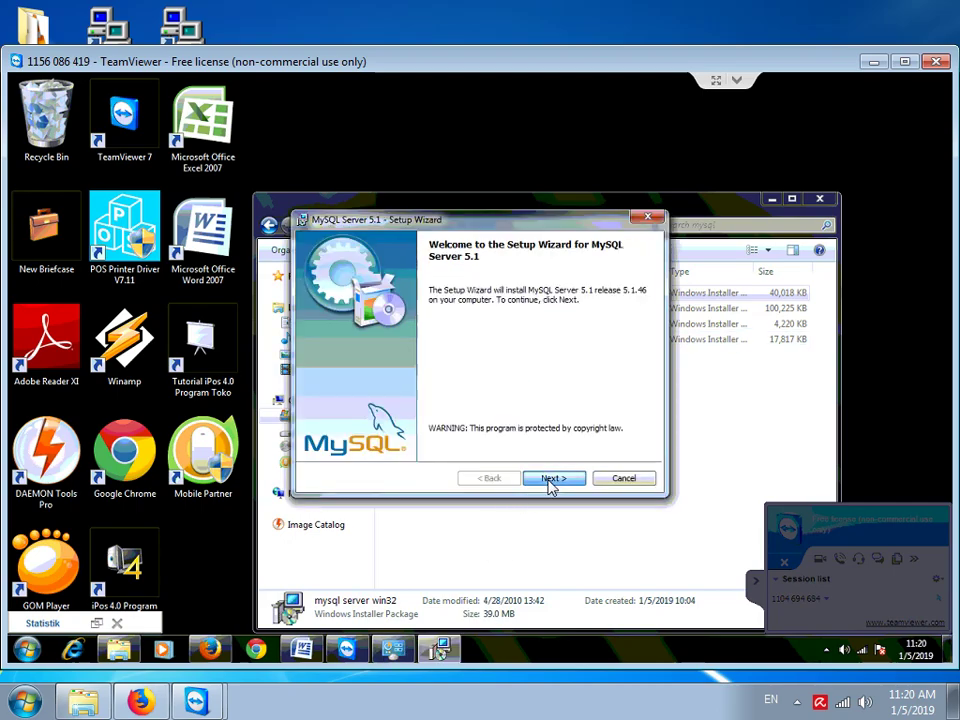
left_click(549, 484)
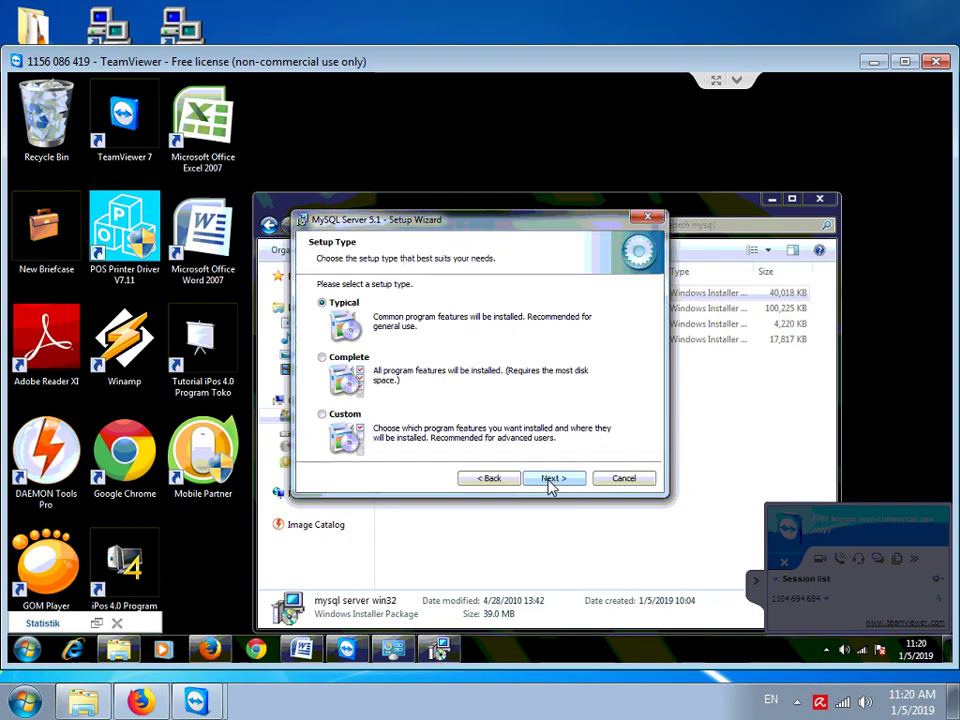
left_click(549, 479)
Start installing MySQL Server 5.1 with the Typical setup
left_click(549, 479)
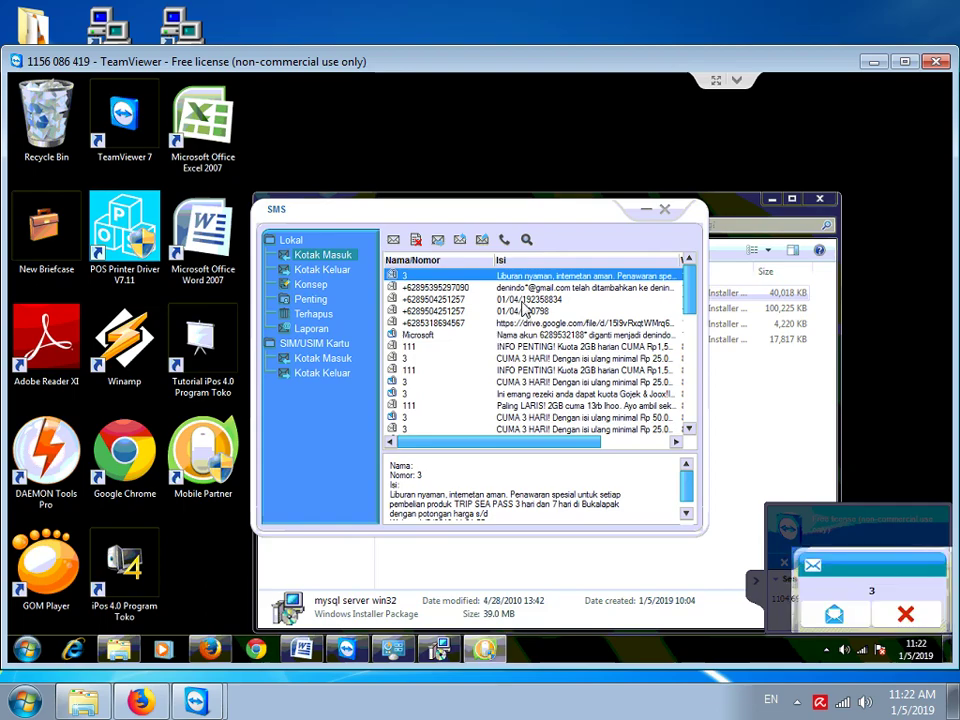
Minimize the Mobile Partner SMS inbox and approve the UAC prompt for MySQL Server 5.1
left_click(644, 214)
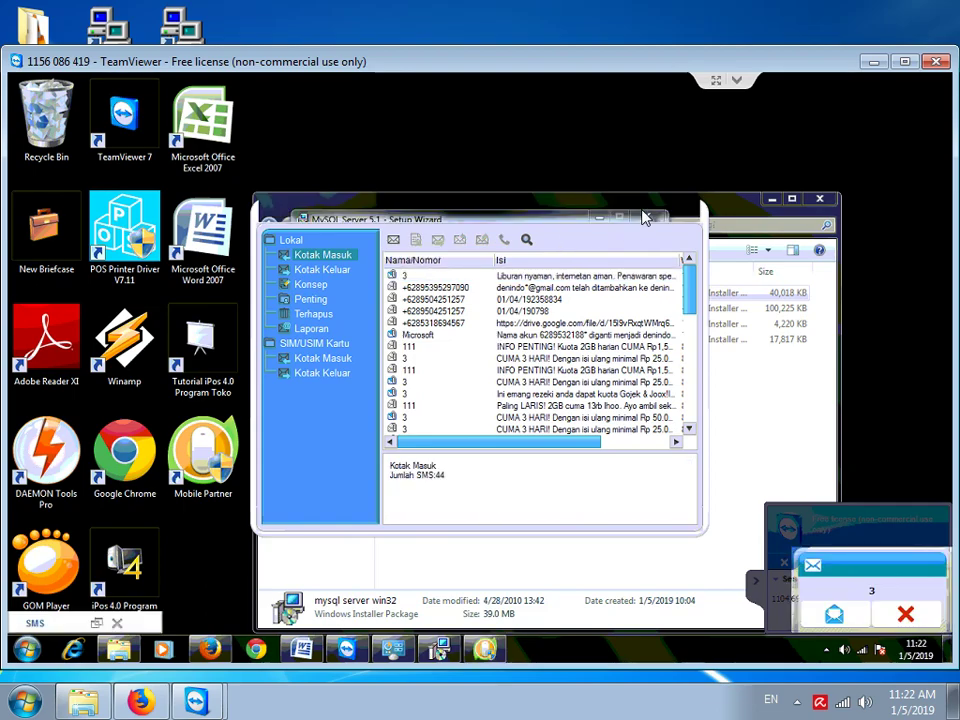
left_click_drag(475, 222, 540, 215)
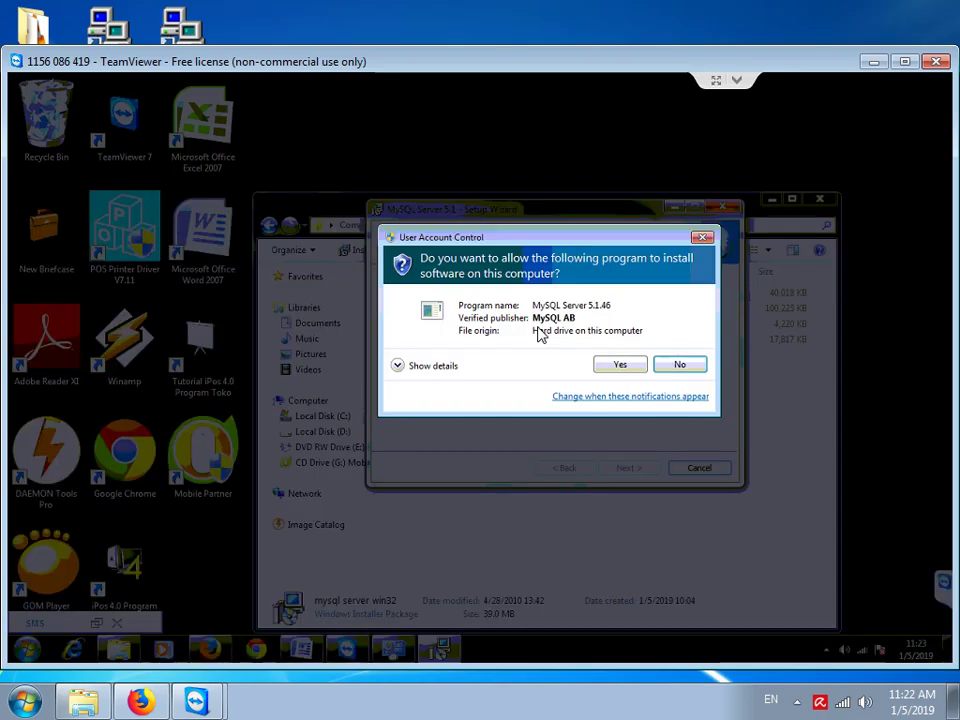
left_click(614, 366)
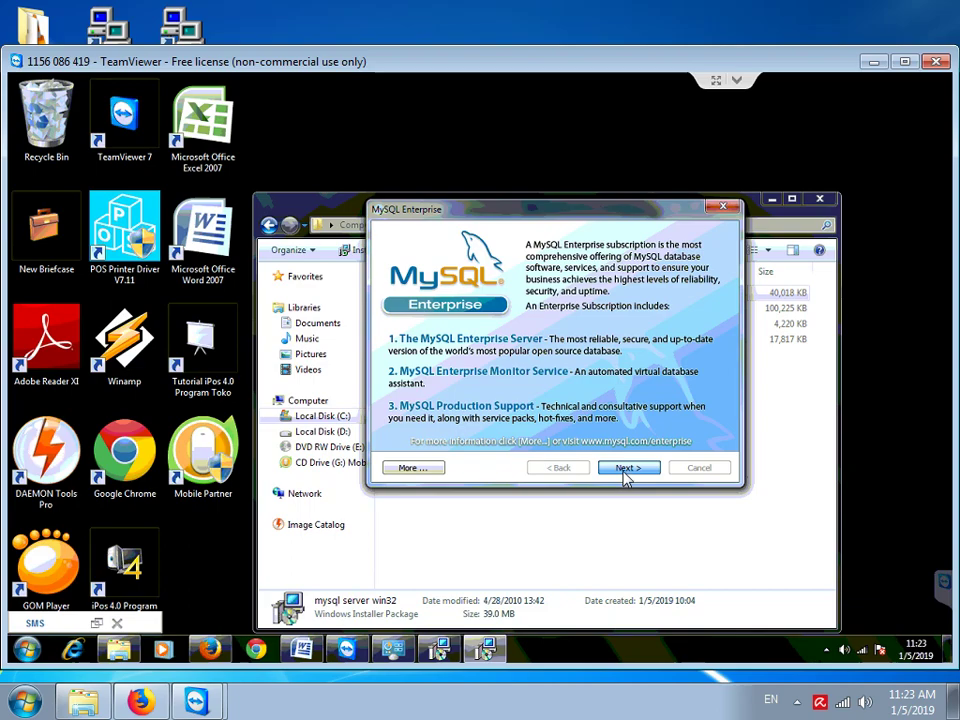
Skip the MySQL Enterprise pages and untick Register the MySQL Server now
left_click(624, 474)
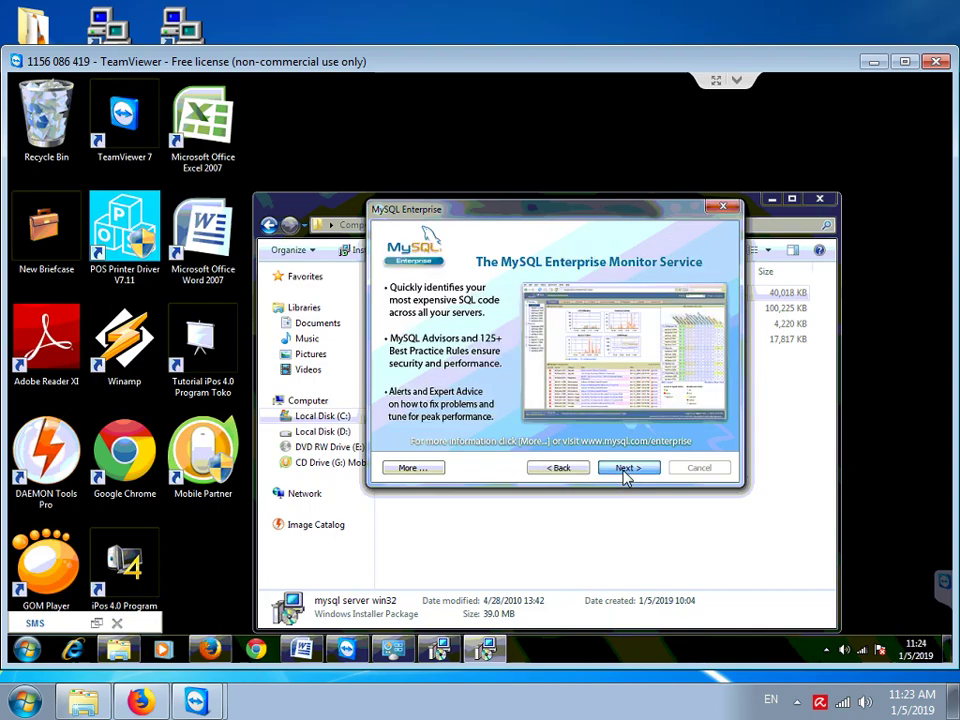
left_click(624, 474)
left_click(509, 371)
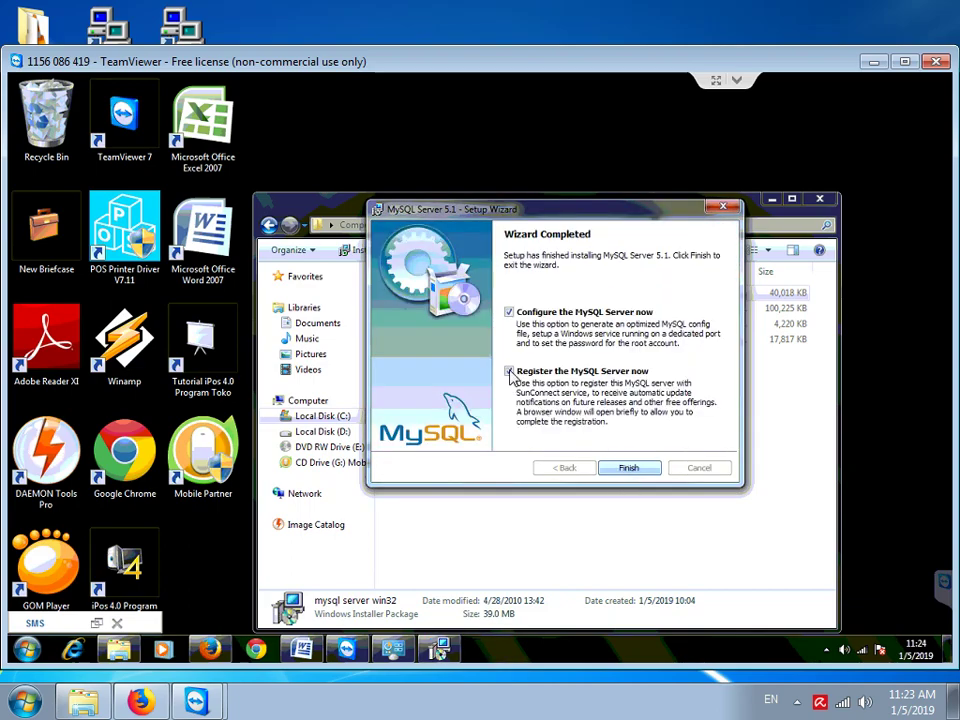
Launch the instance configuration and choose Detailed Configuration with Multifunctional Database and default InnoDB and connection settings
left_click(630, 470)
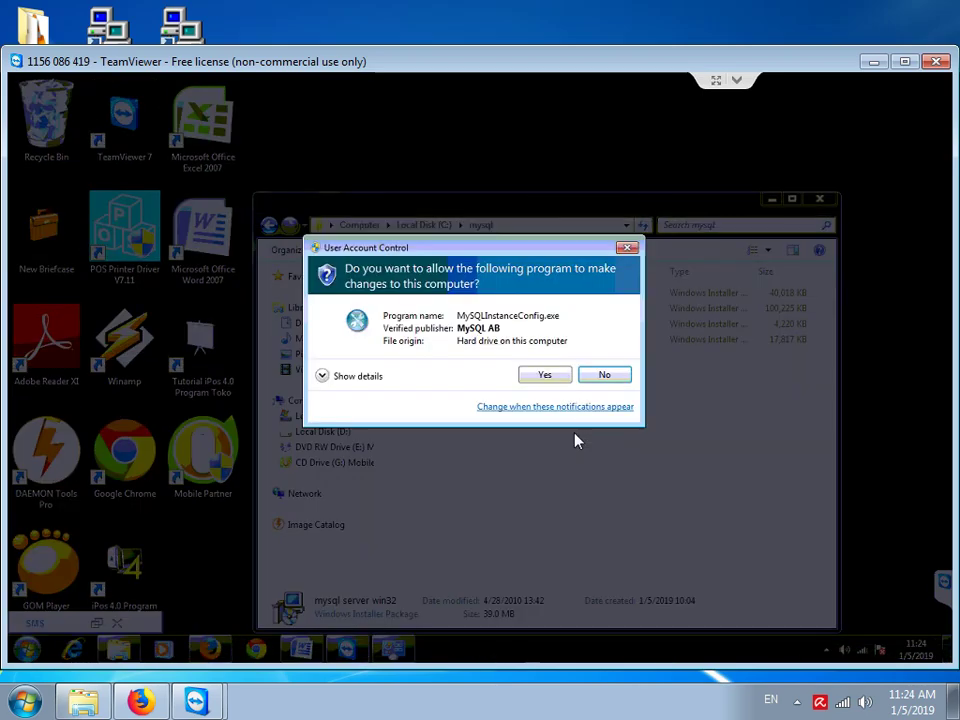
left_click(537, 376)
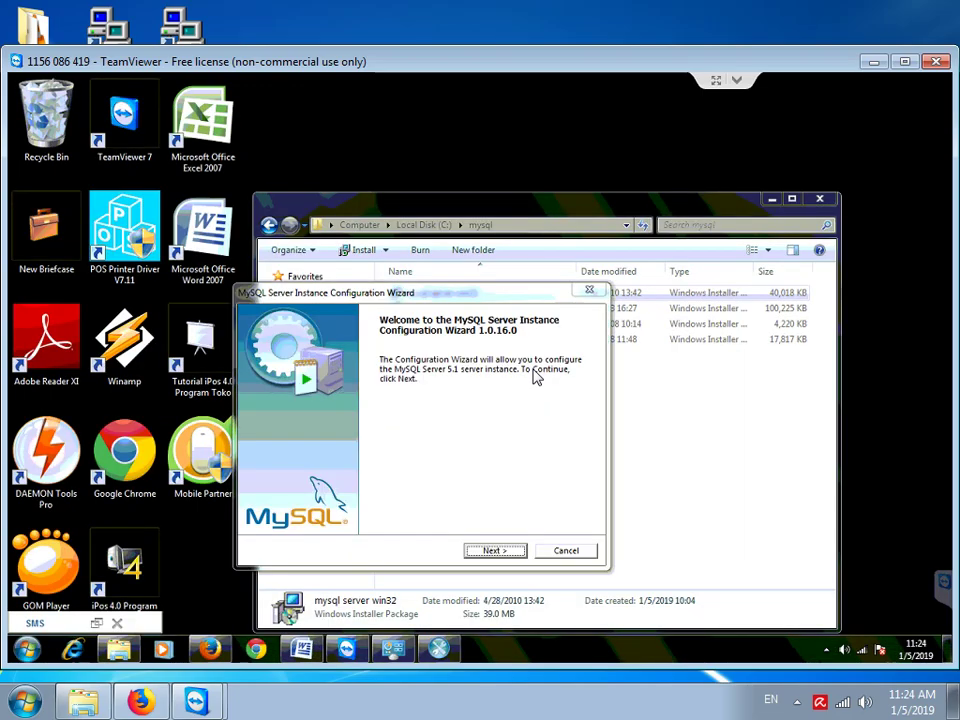
left_click(494, 551)
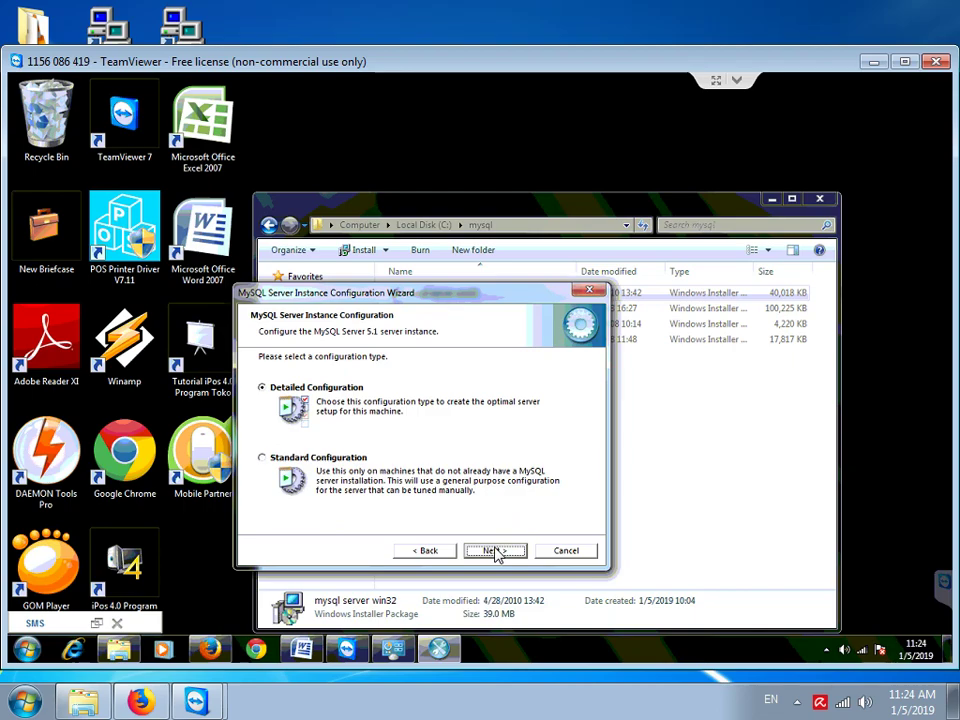
left_click(495, 551)
left_click(495, 551)
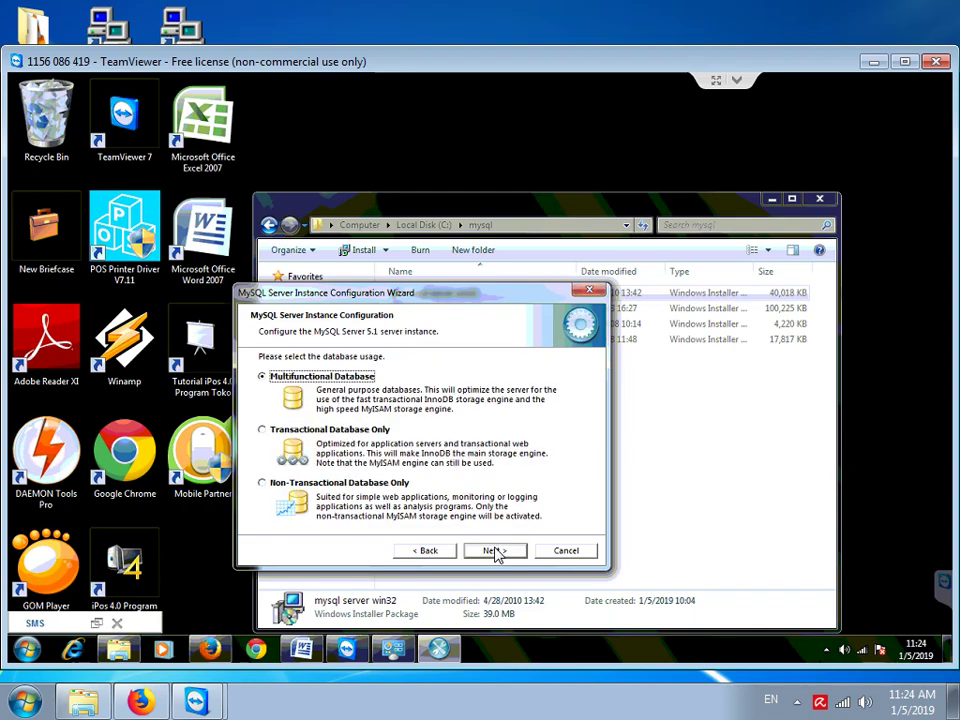
left_click(495, 551)
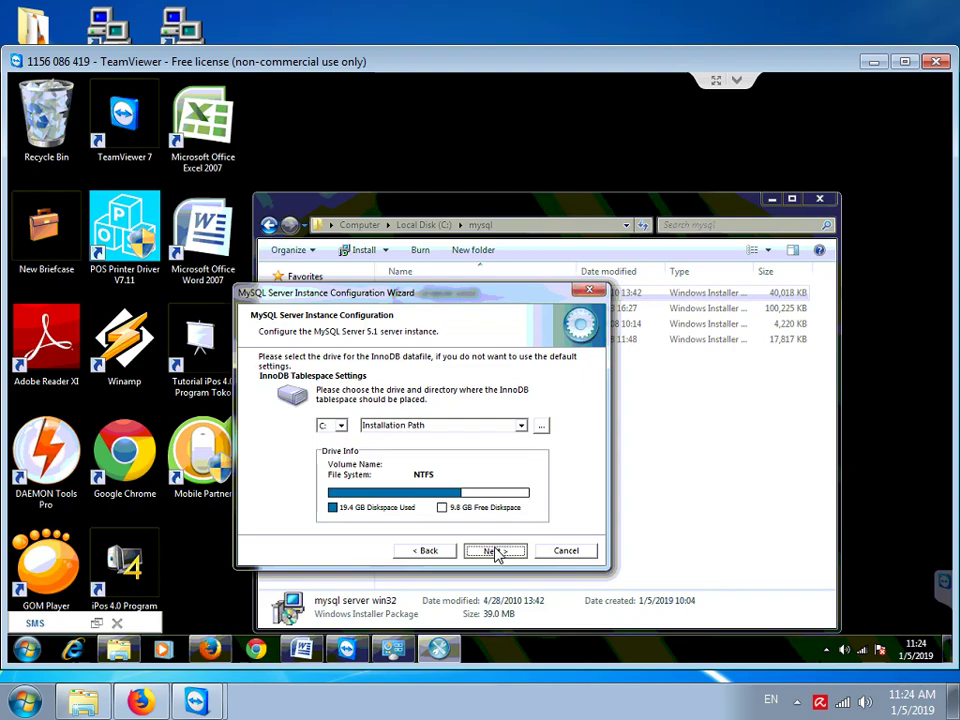
left_click(495, 551)
left_click(495, 551)
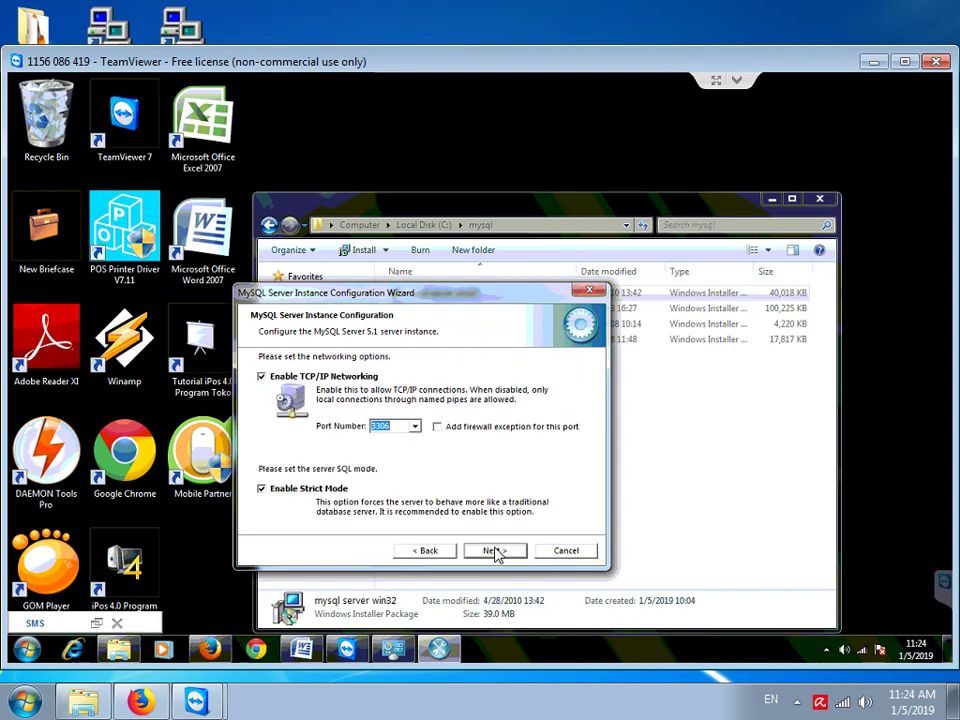
Add a firewall exception for port 3306, keeping Standard Character Set and Windows service defaults
key("Tab")
key("space")
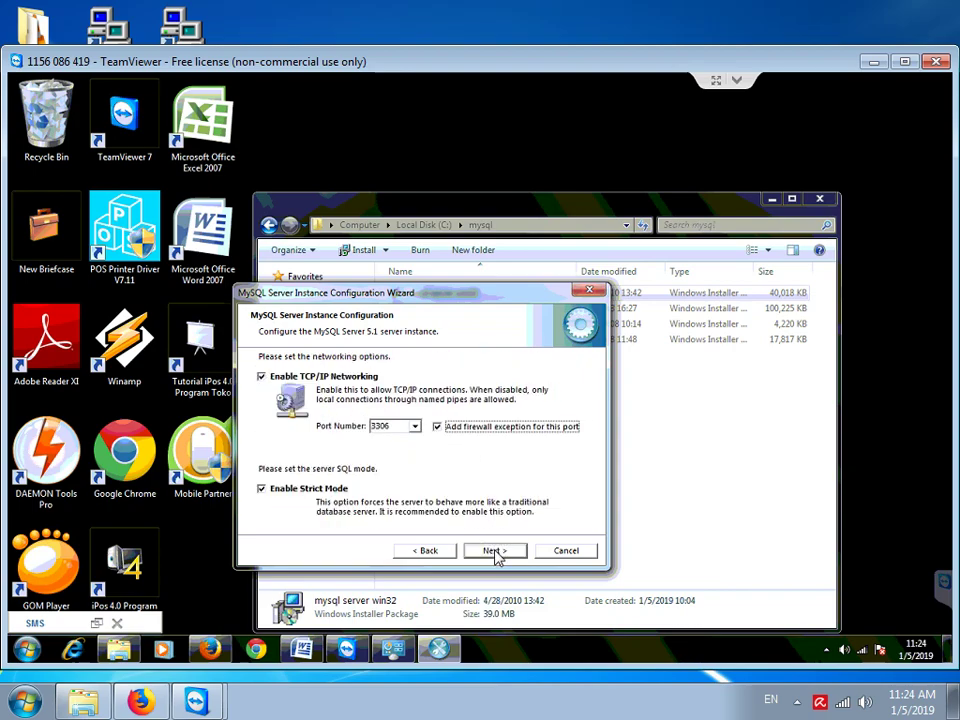
left_click(495, 551)
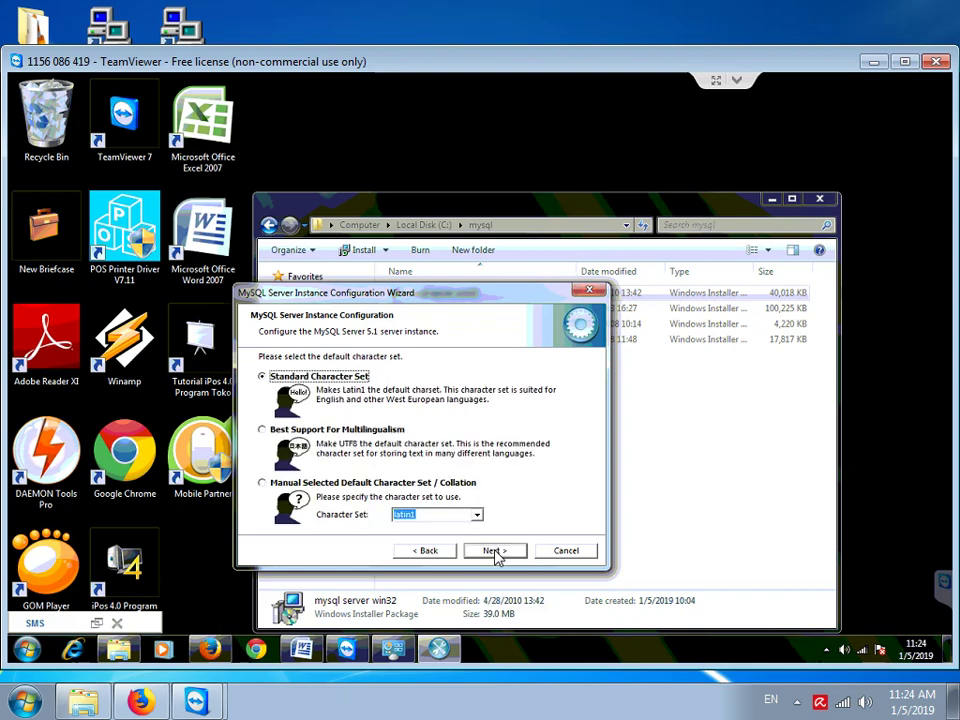
left_click(495, 551)
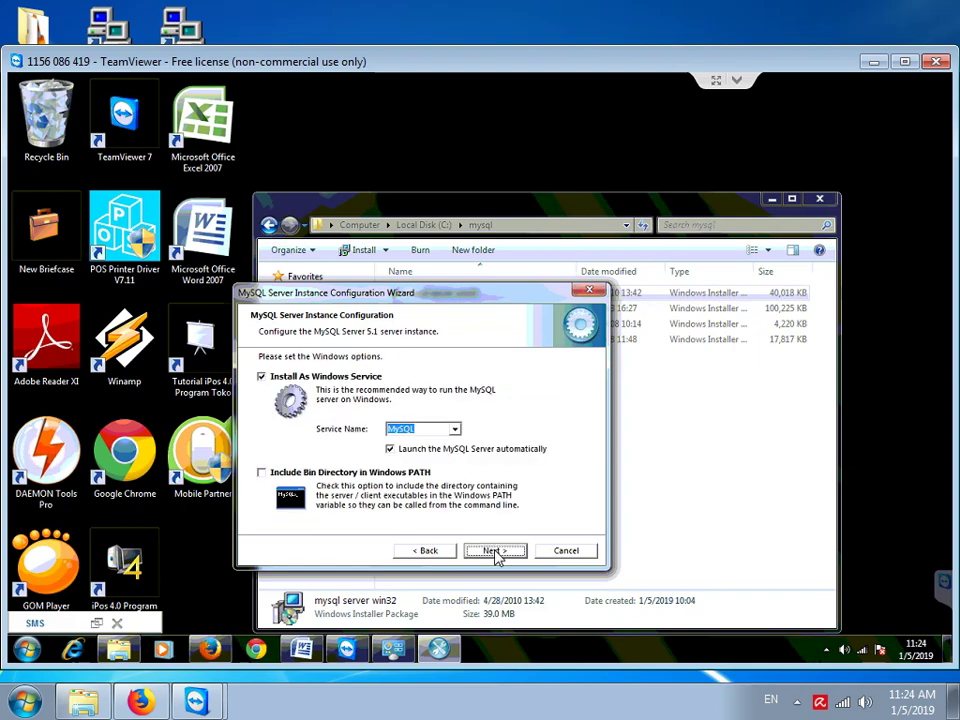
left_click(495, 551)
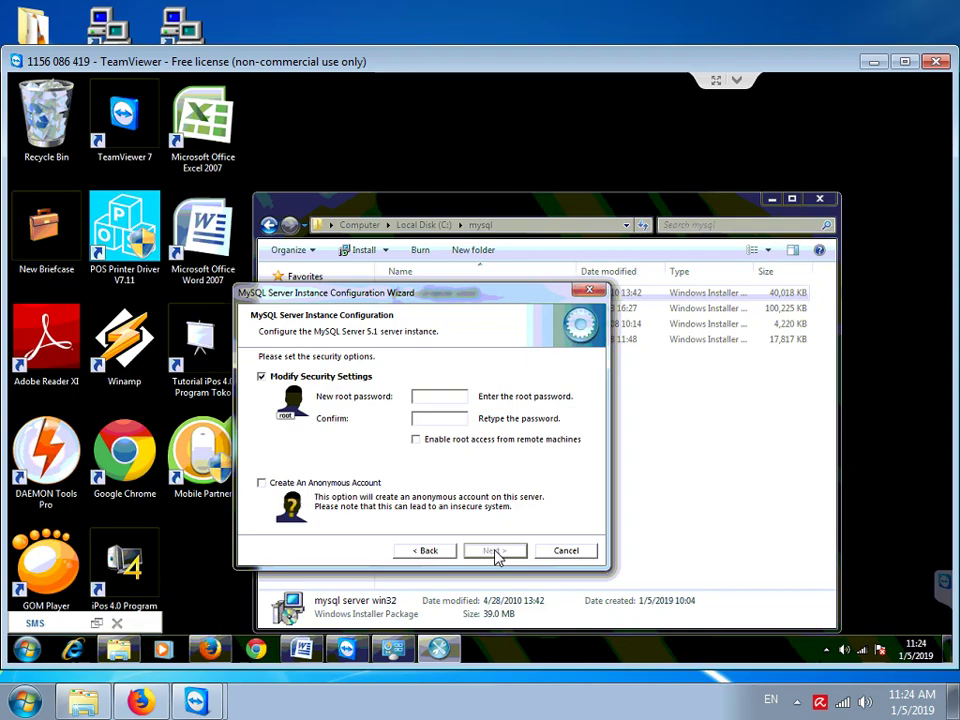
Enter and confirm the root password and enable root access from remote machines
type("root")
key("Tab")
type("root")
left_click(416, 439)
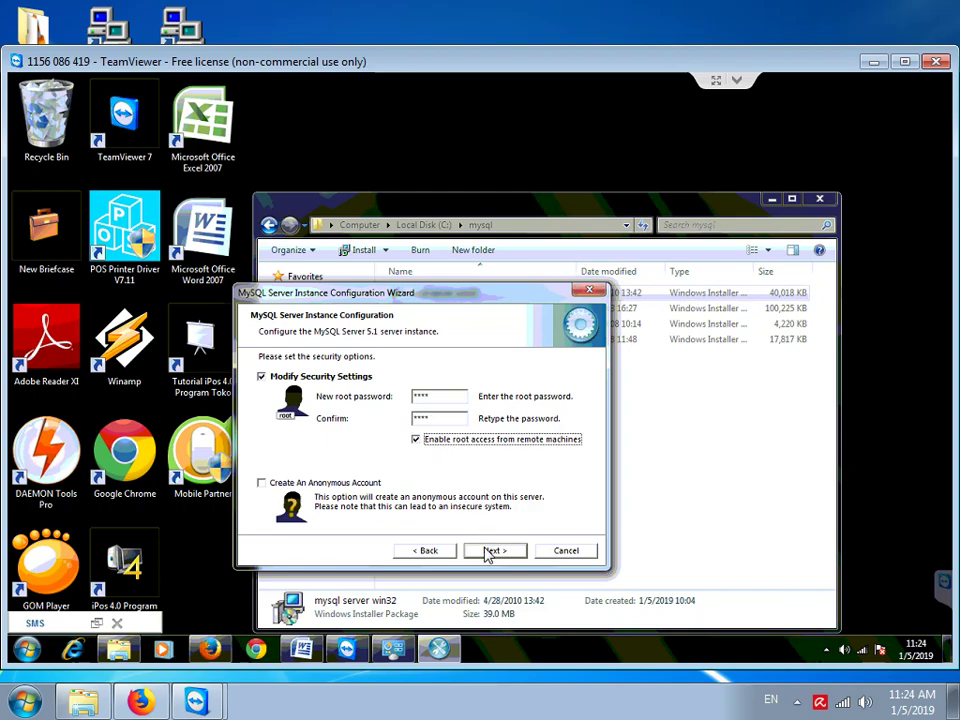
Execute the configuration to start the MySQL service, then close the wizard
left_click(492, 551)
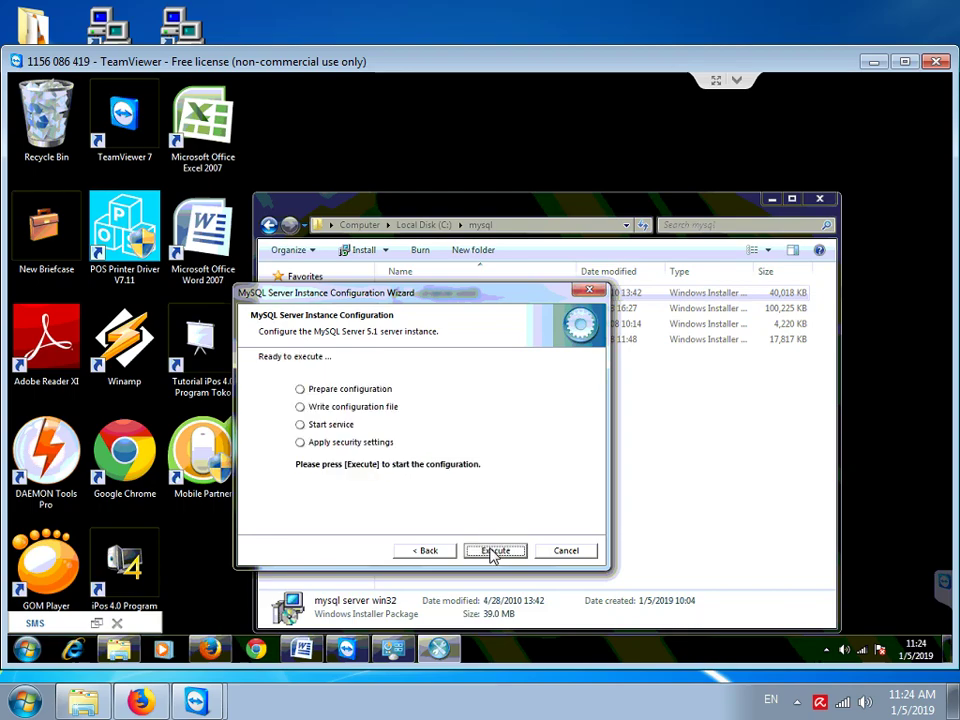
left_click(492, 553)
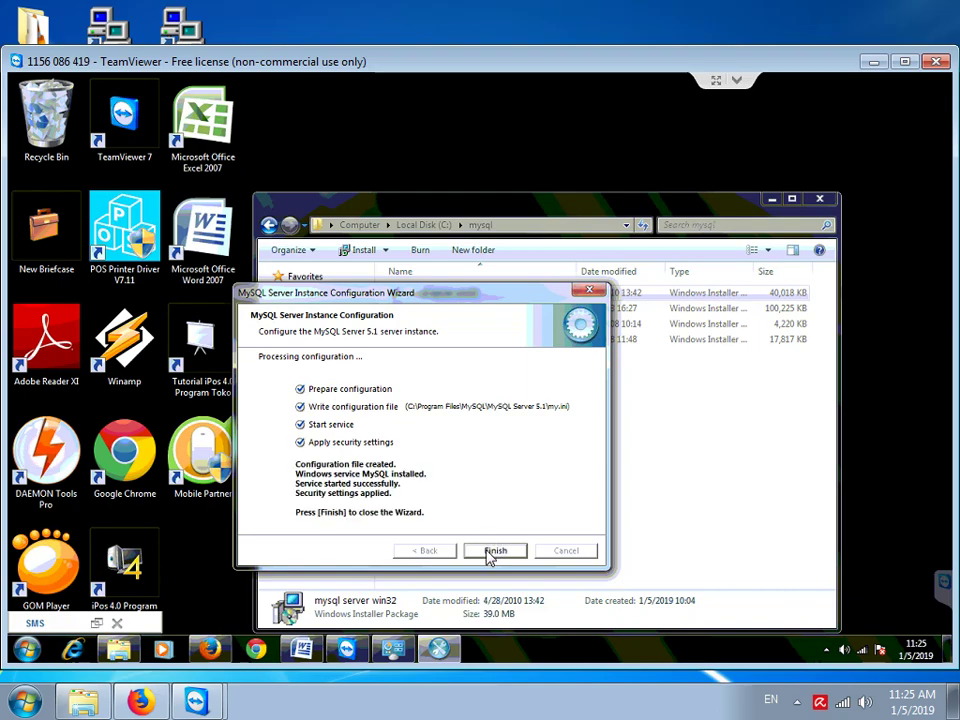
left_click(491, 551)
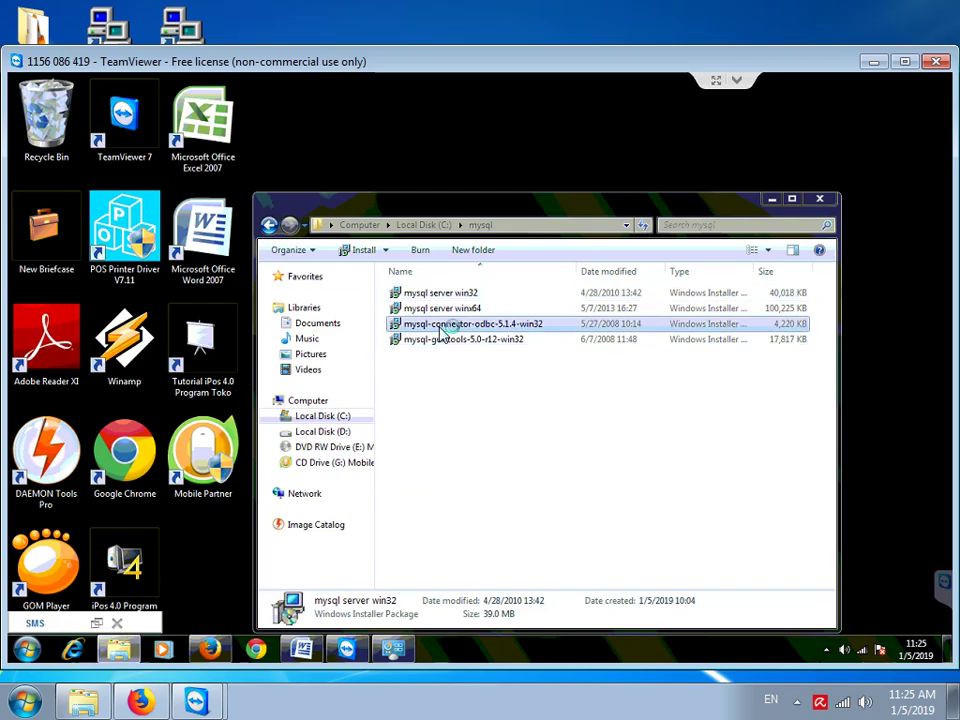
Install mysql-connector-odbc-5.1.4-win32 with Typical setup, approving UAC, and finish the wizard
double_click(438, 325)
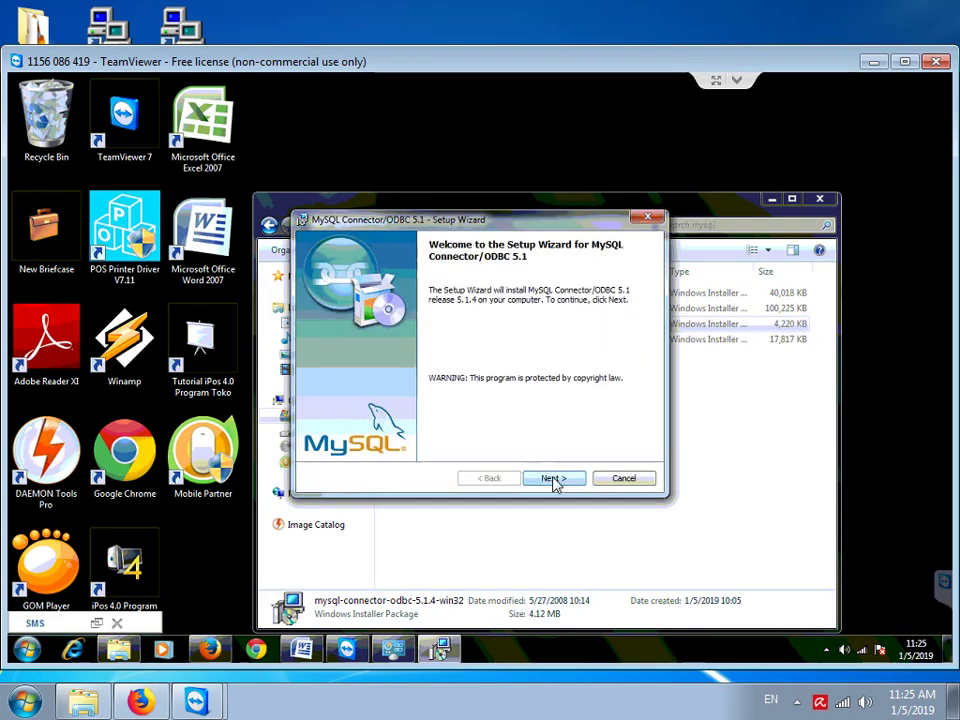
left_click(553, 479)
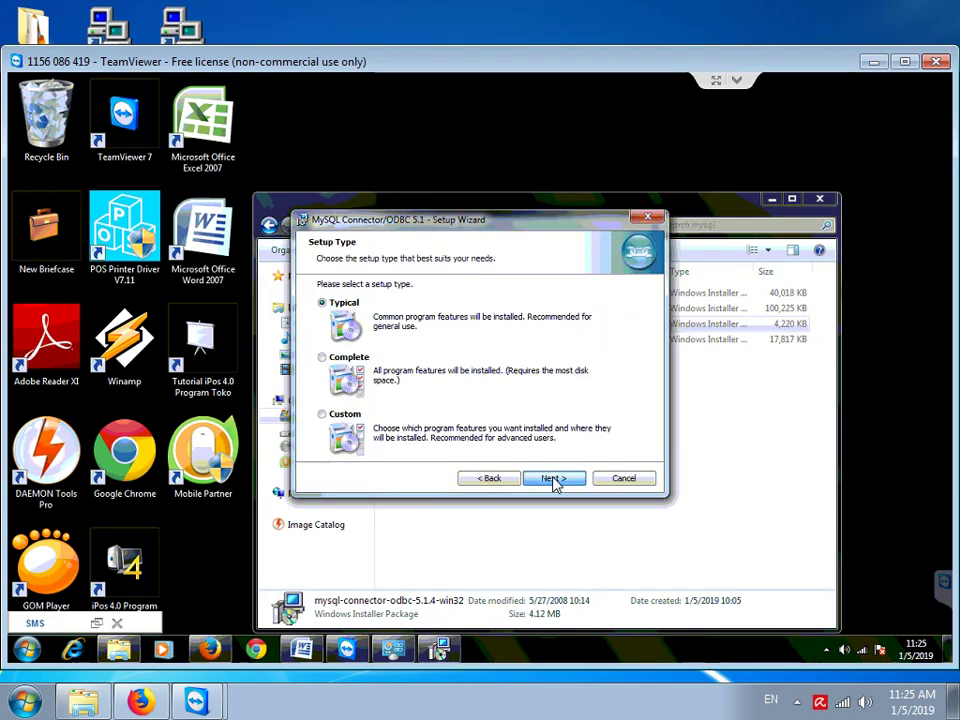
left_click(553, 479)
left_click(554, 480)
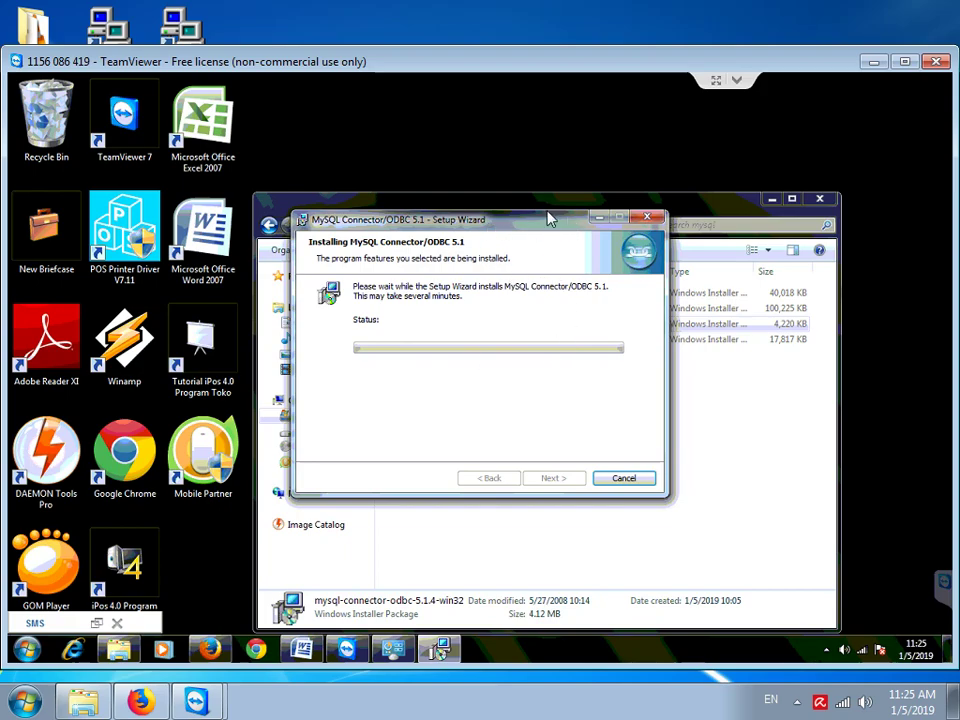
left_click_drag(490, 230, 567, 223)
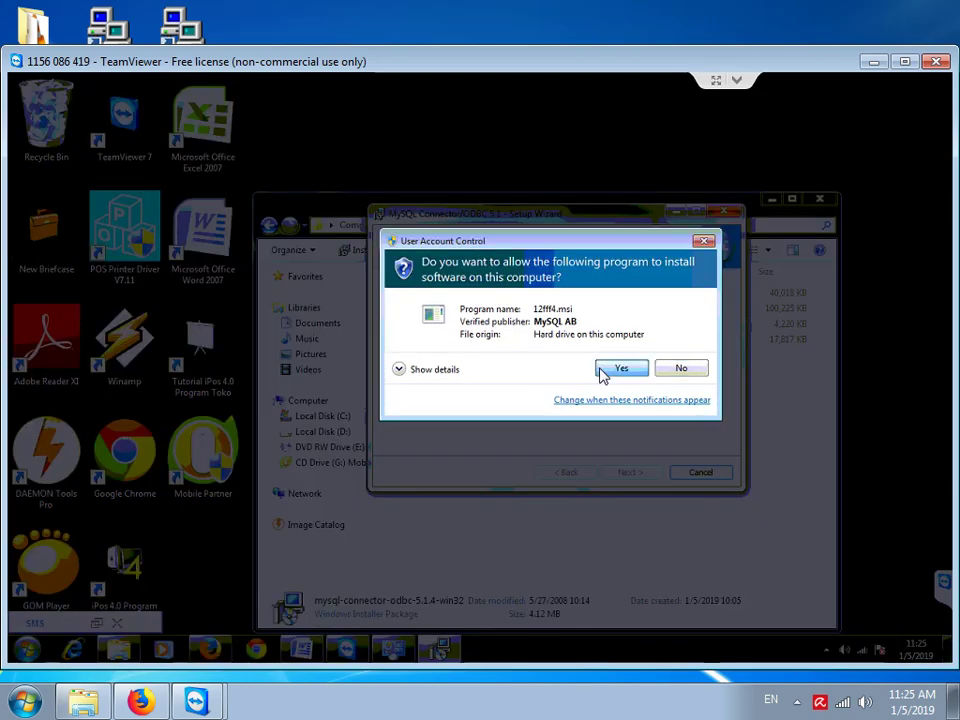
left_click(620, 368)
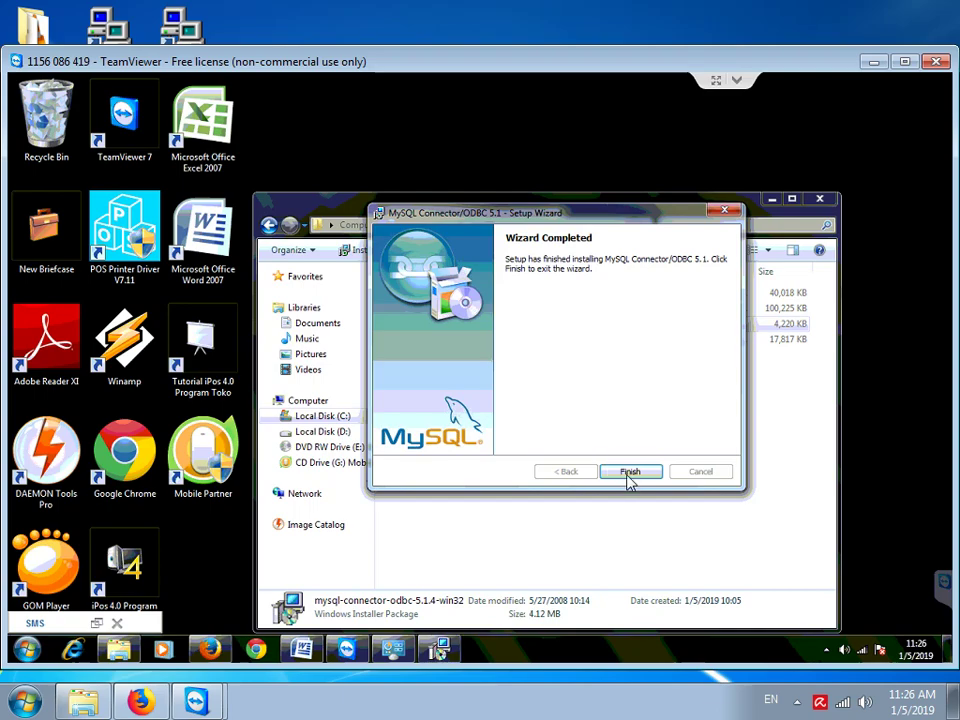
left_click(629, 476)
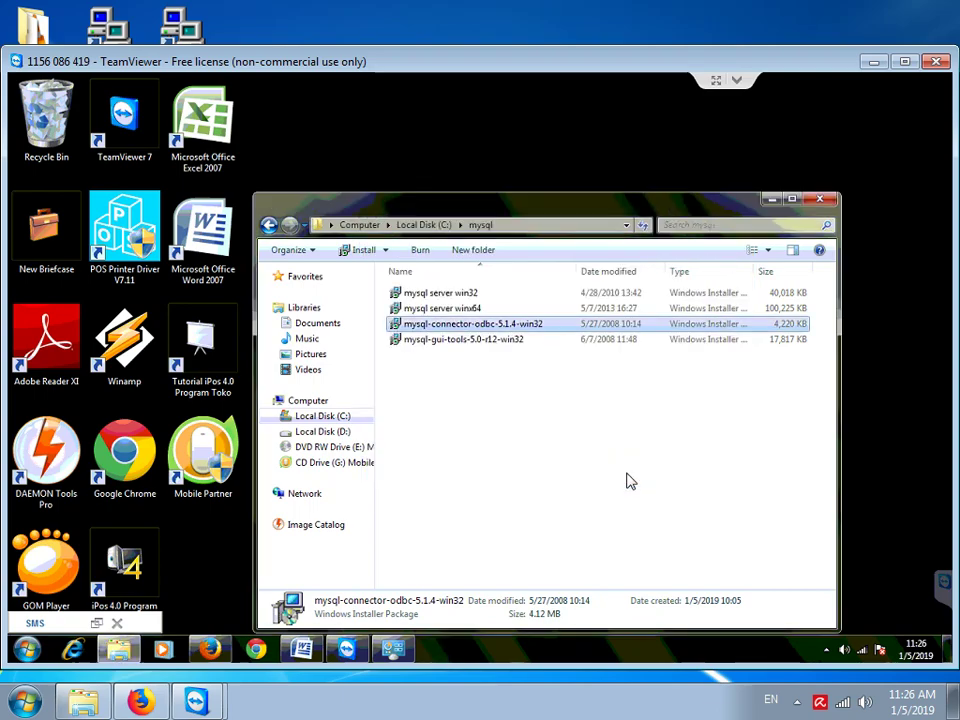
Launch mysql-gui-tools-5.0-r12-win32, accept the license, and install with default folder and Complete setup
double_click(462, 341)
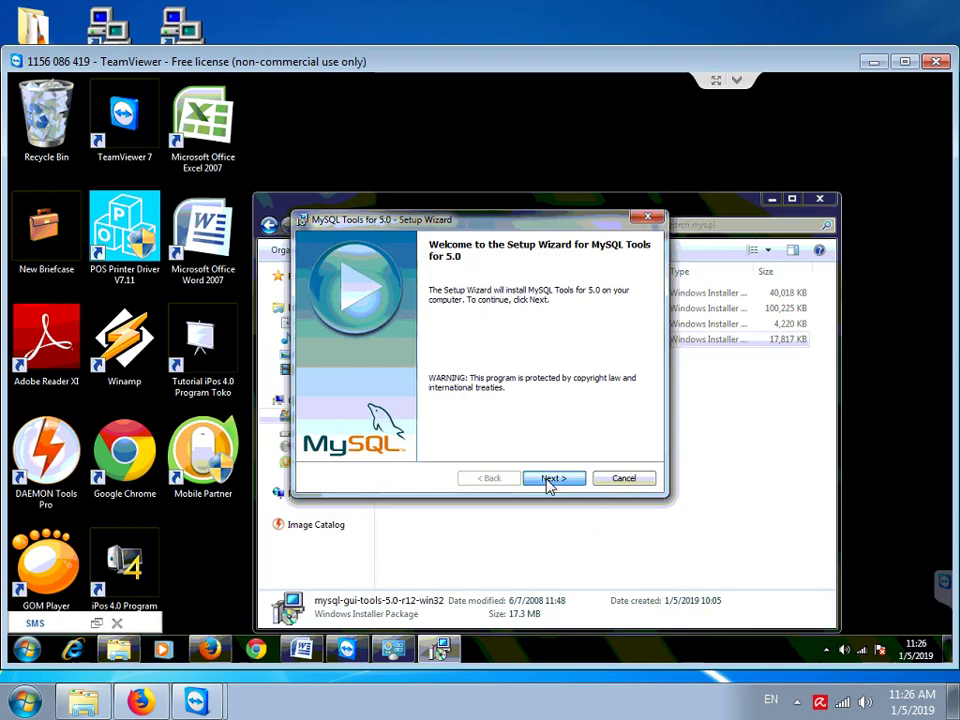
left_click(550, 479)
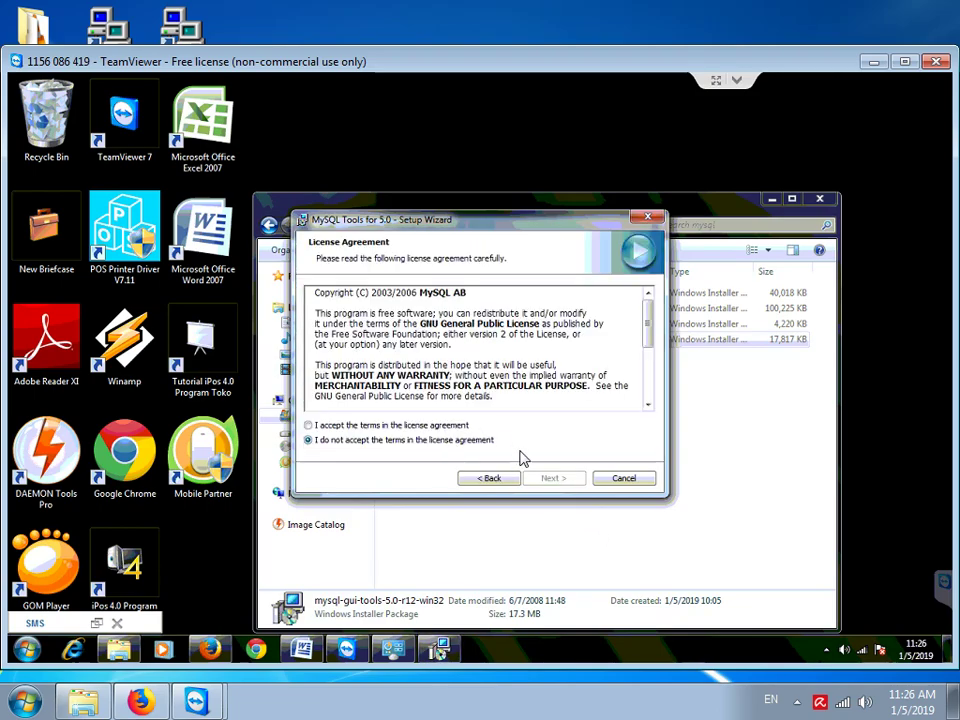
key("alt+a")
left_click(553, 479)
left_click(552, 479)
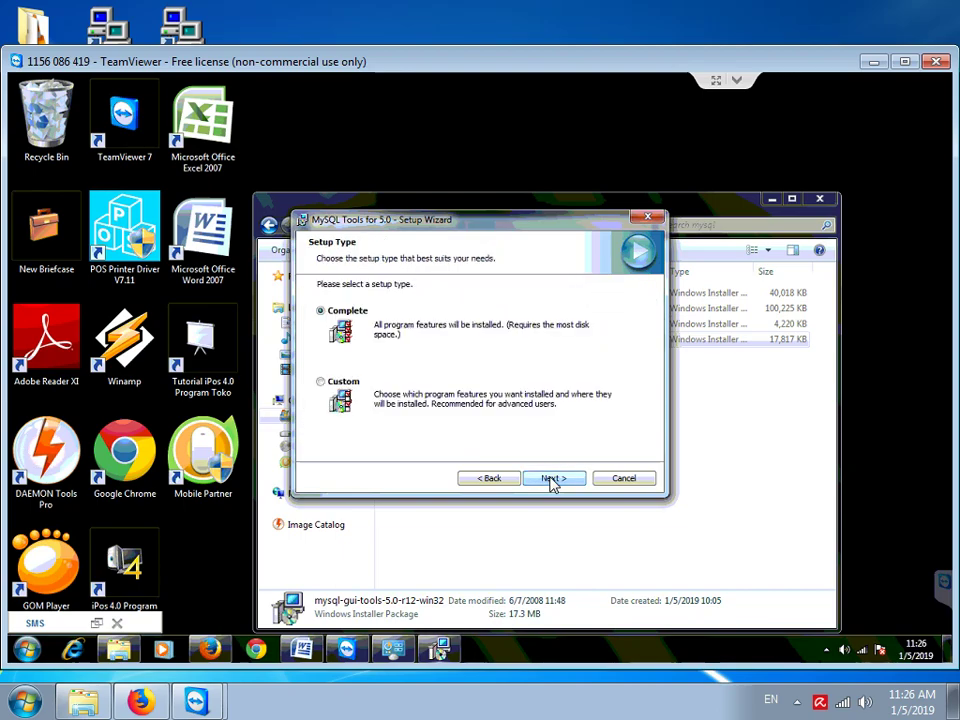
left_click(552, 480)
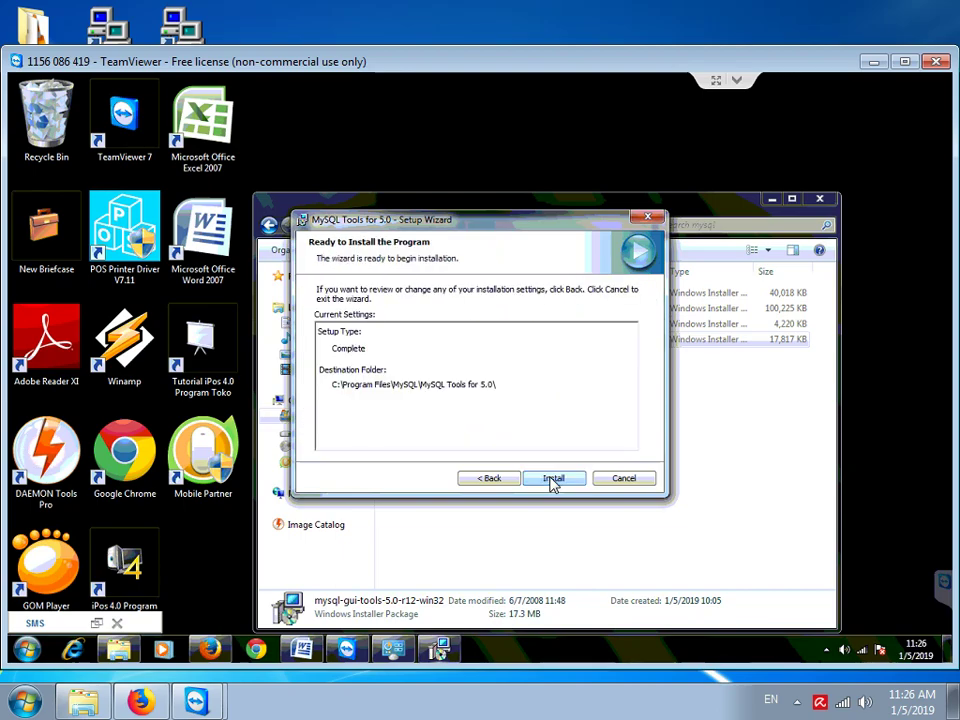
left_click(552, 480)
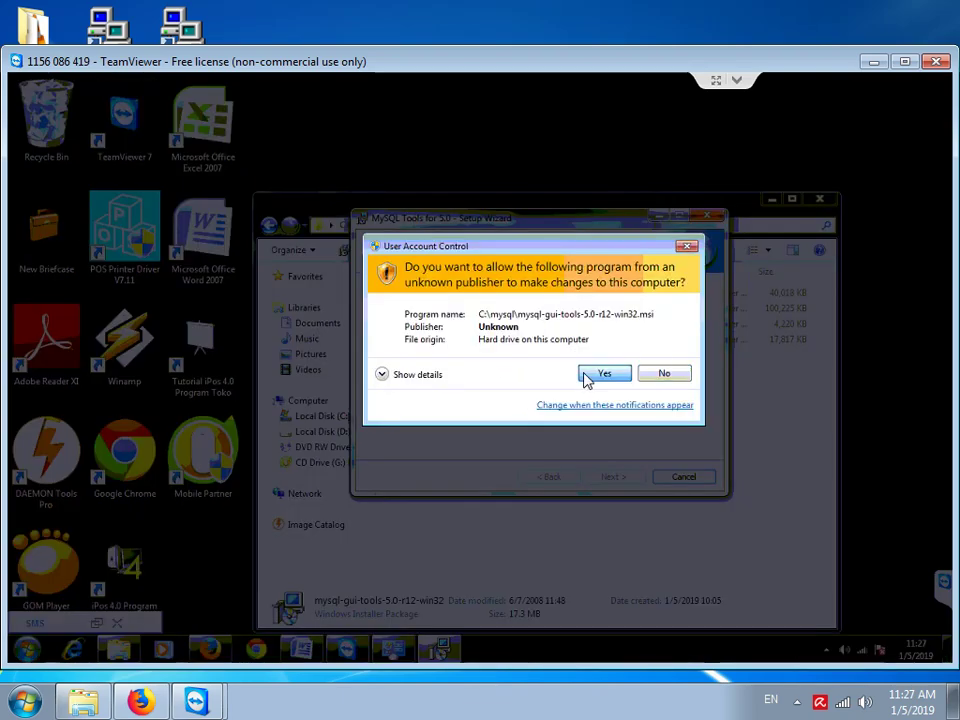
Approve the UAC prompt, skip the MySQL Enterprise pages, and finish the Tools setup
left_click(587, 378)
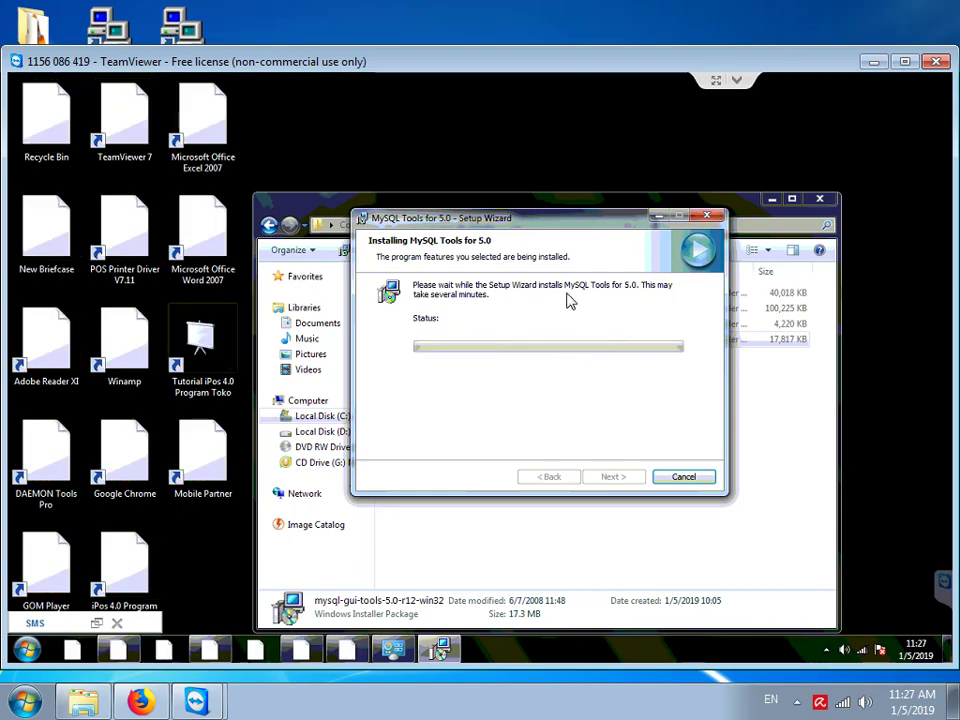
left_click_drag(528, 214, 534, 209)
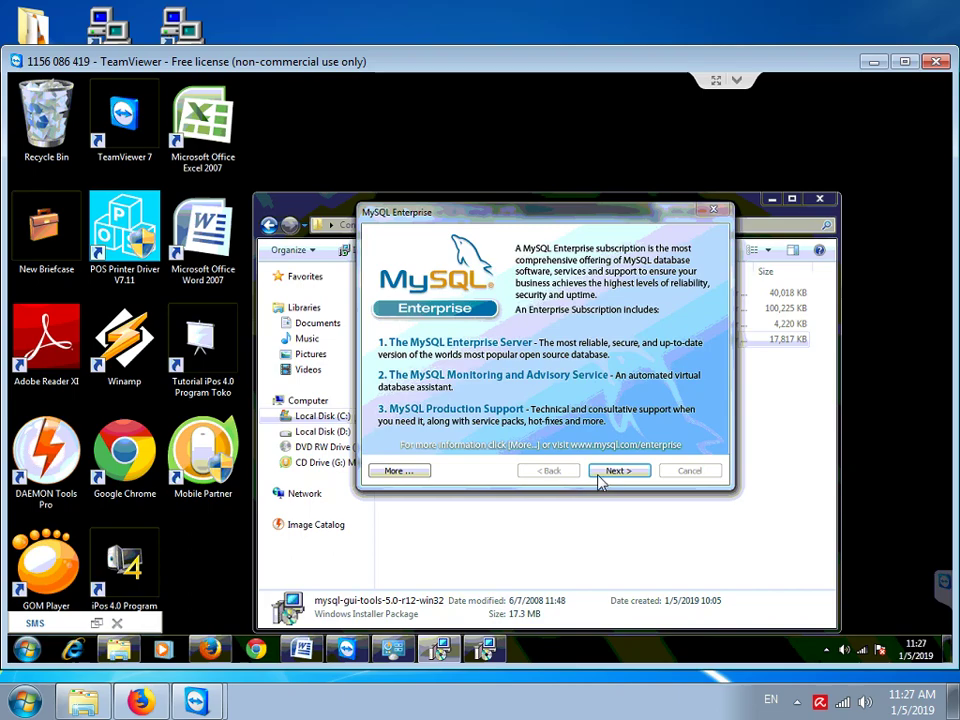
left_click(616, 471)
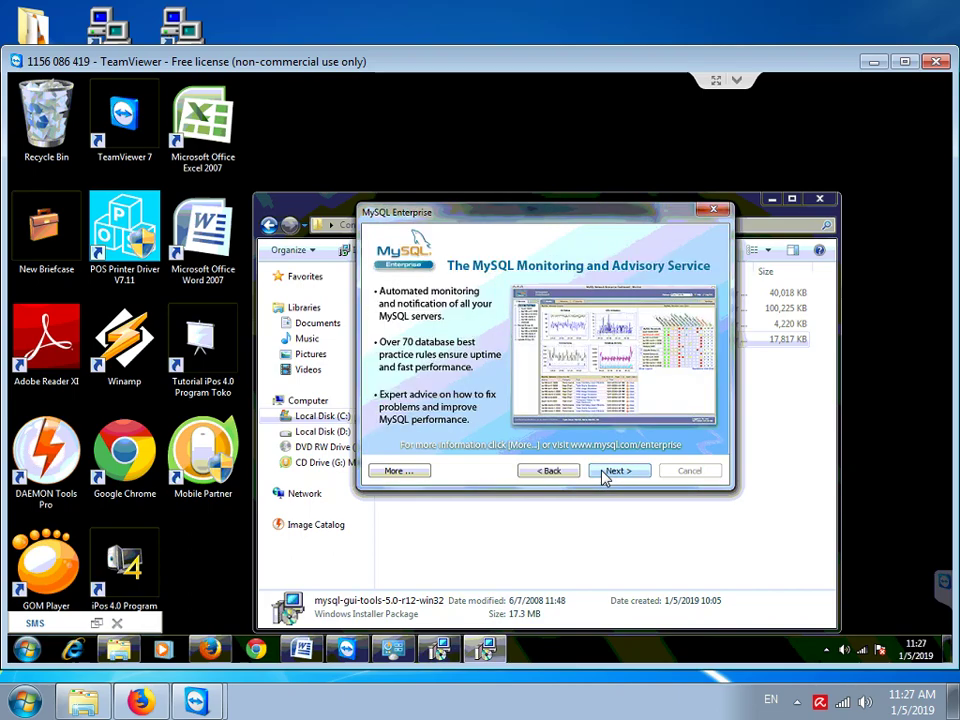
left_click(605, 473)
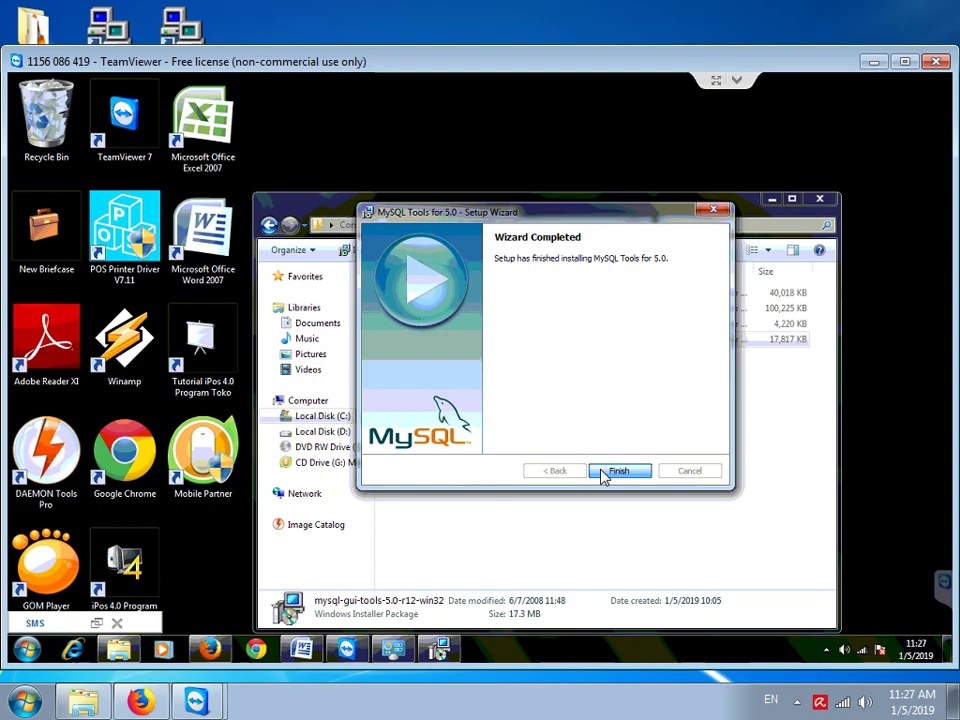
left_click(605, 474)
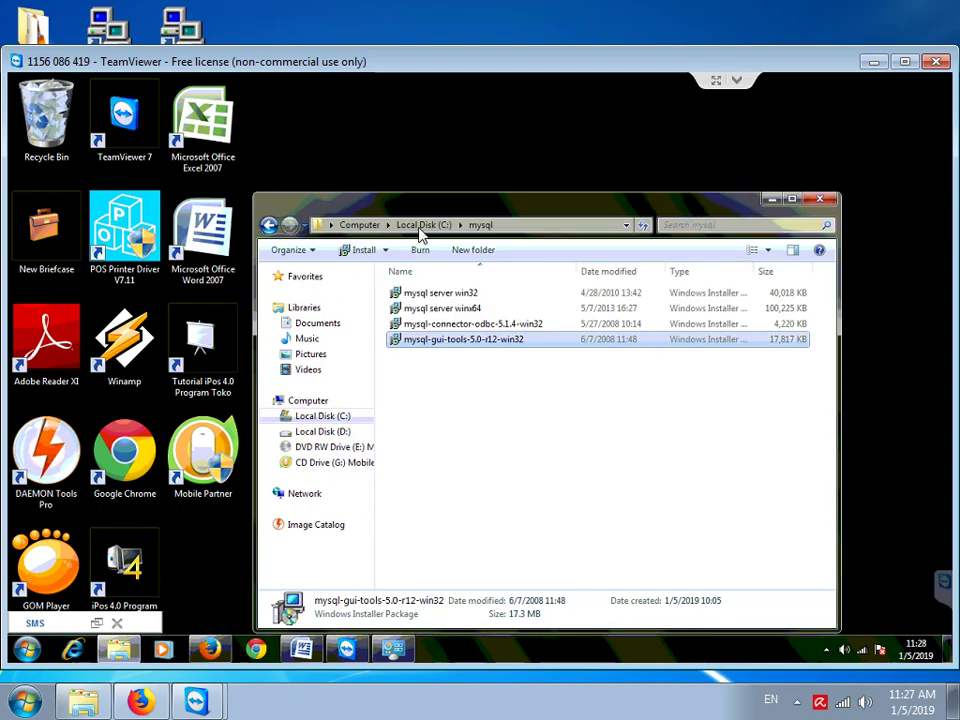
Go to C:\Setup MLM, launch its setup application and bring up its context menu
left_click(421, 226)
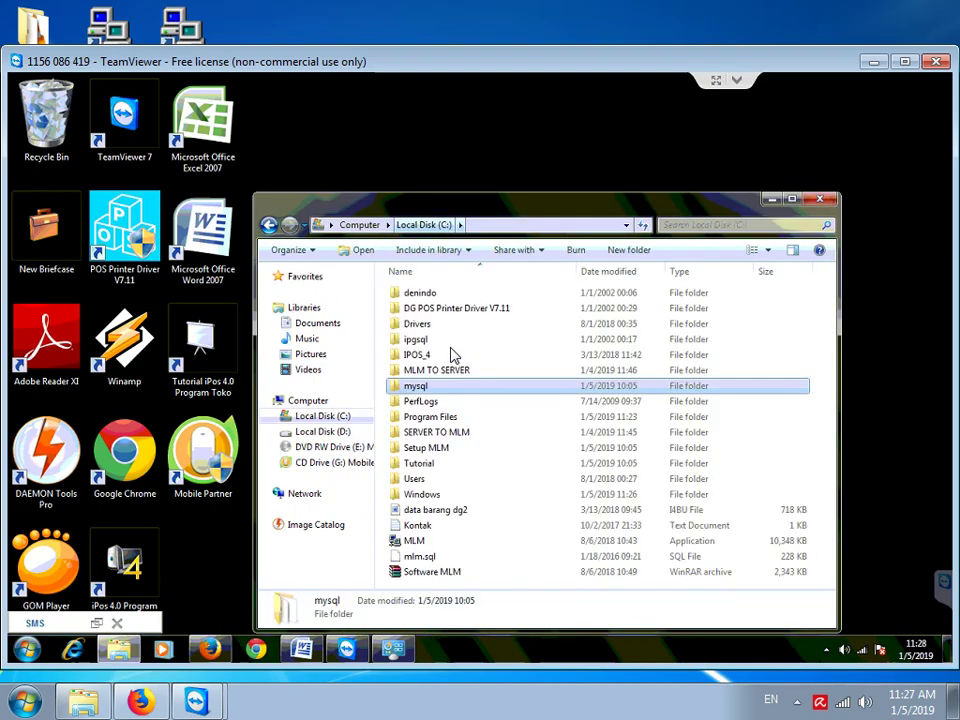
left_click(435, 452)
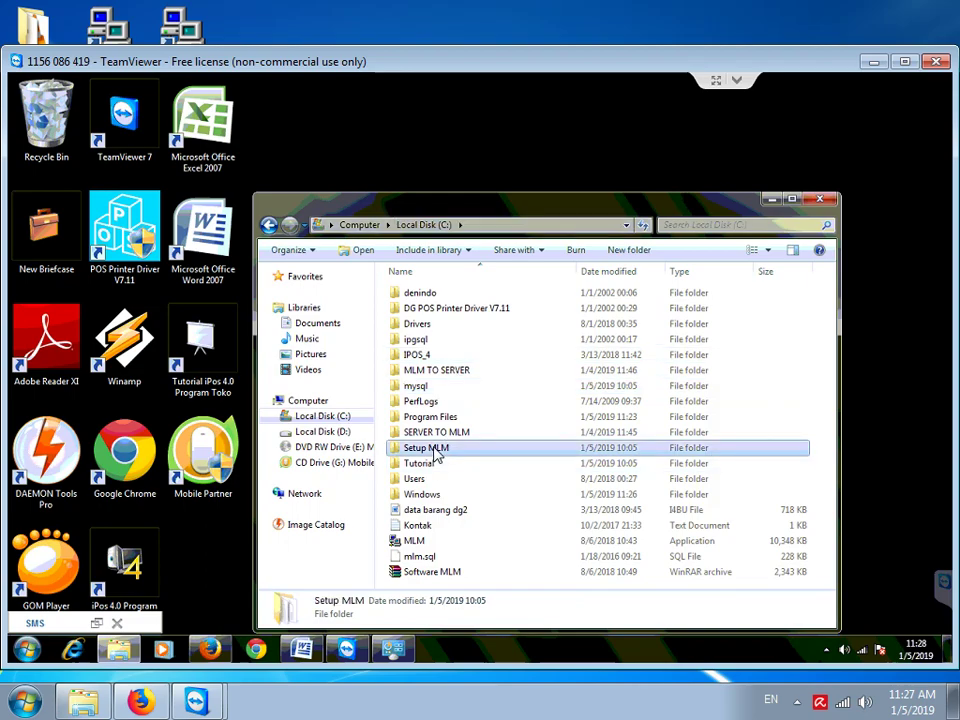
double_click(435, 452)
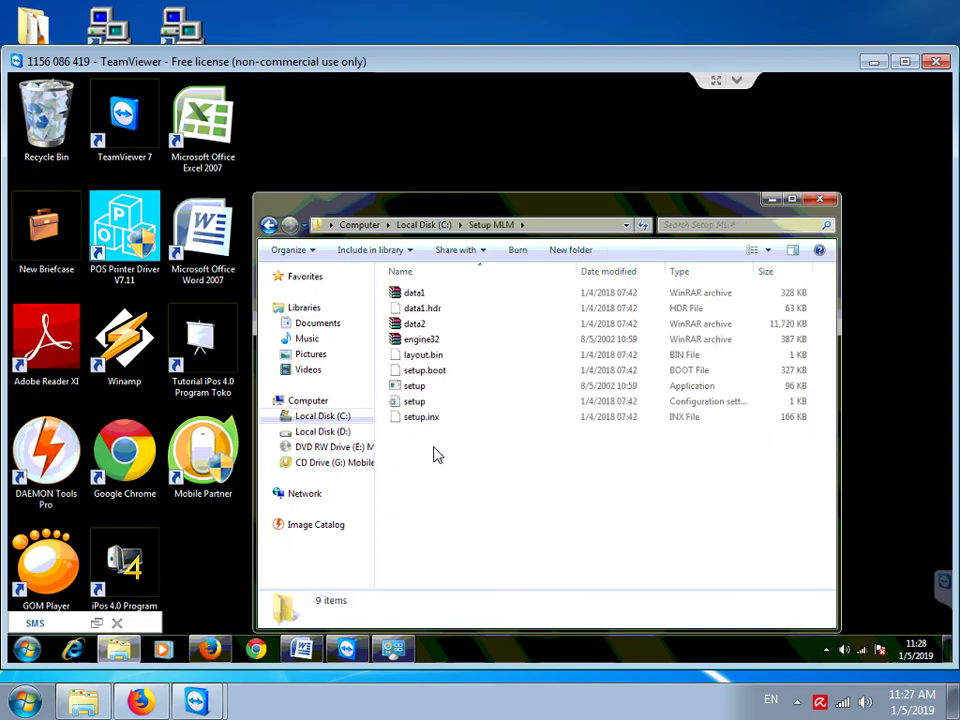
double_click(412, 388)
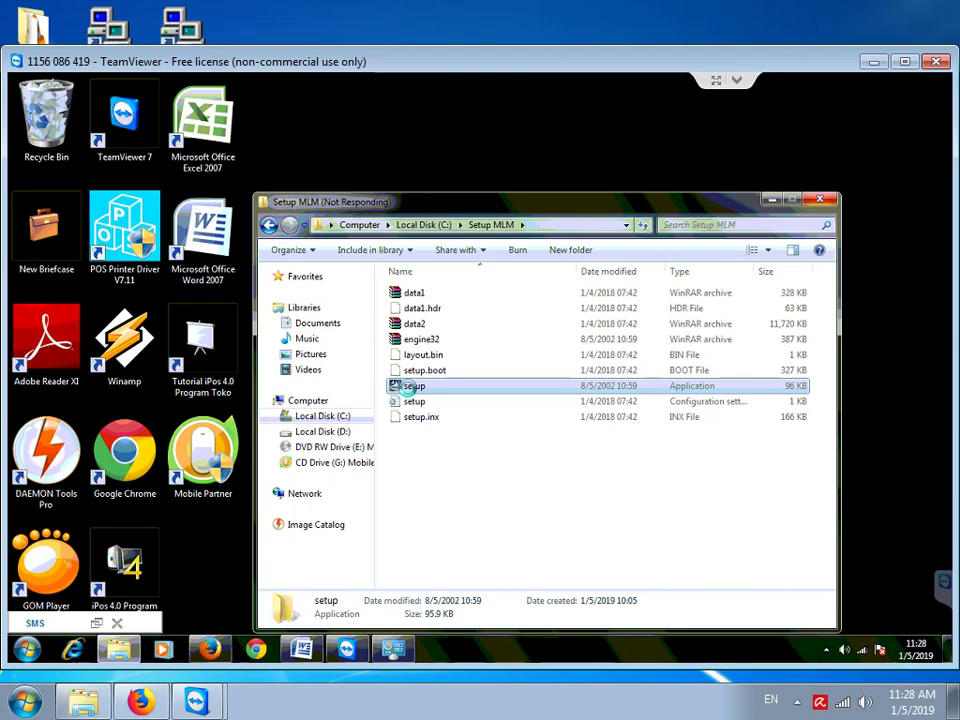
right_click(408, 389)
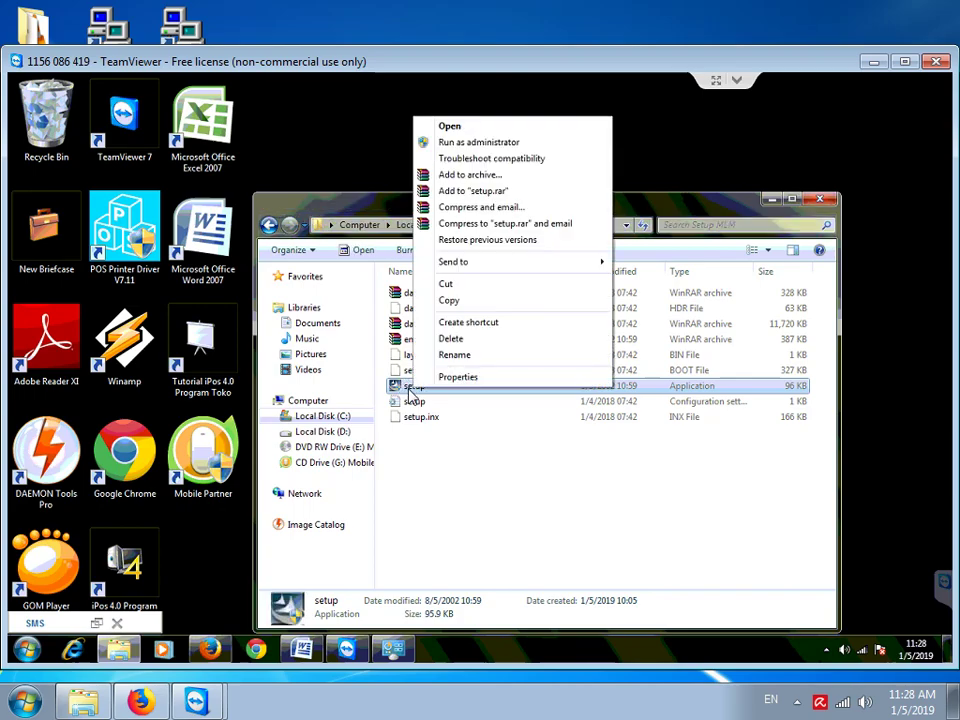
Run the MLM setup as administrator, accept the license and install with the Complete setup type
left_click(512, 146)
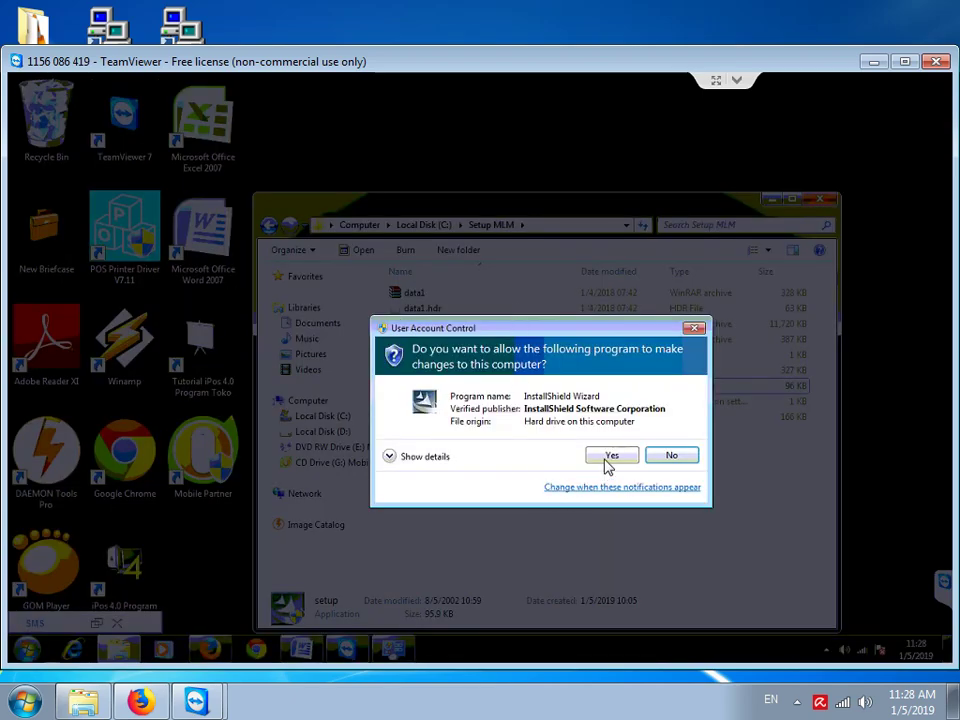
left_click(610, 456)
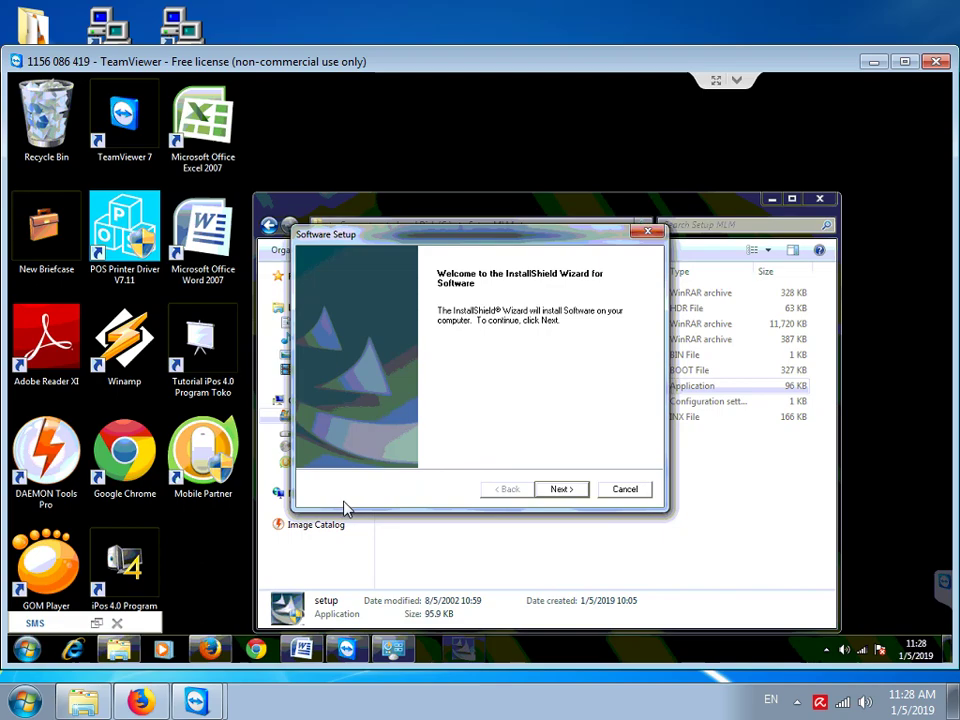
left_click(563, 490)
left_click(476, 437)
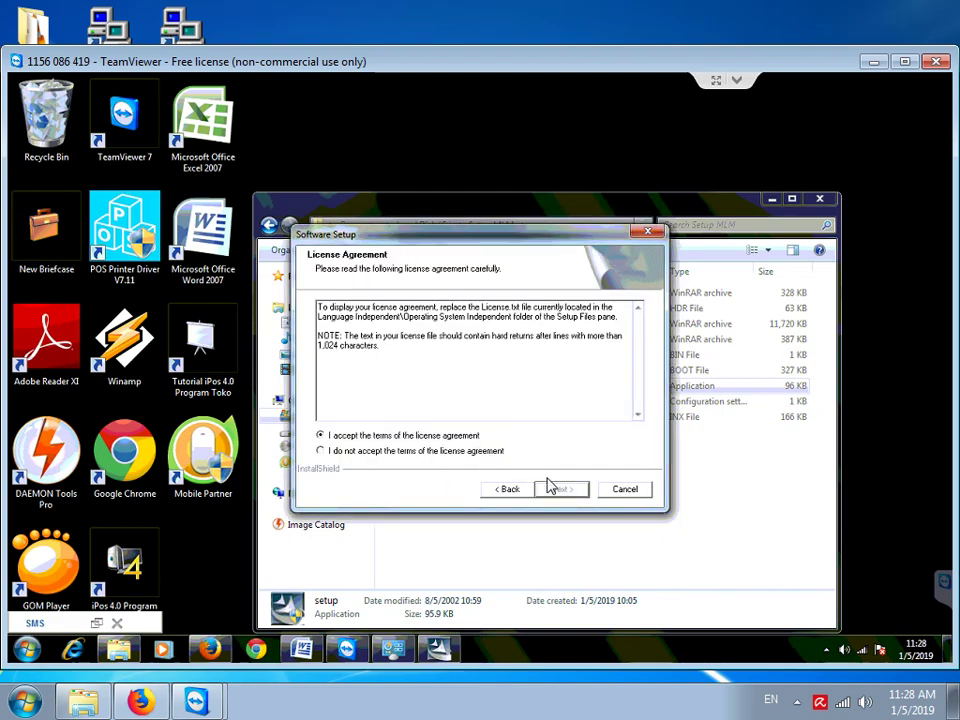
left_click(563, 492)
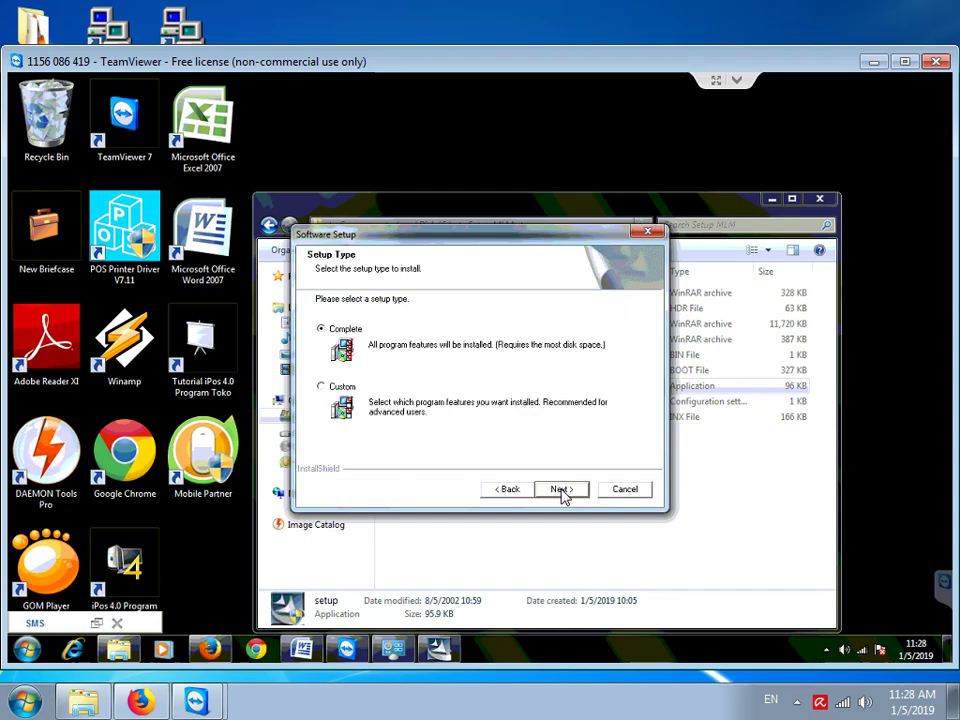
left_click(564, 494)
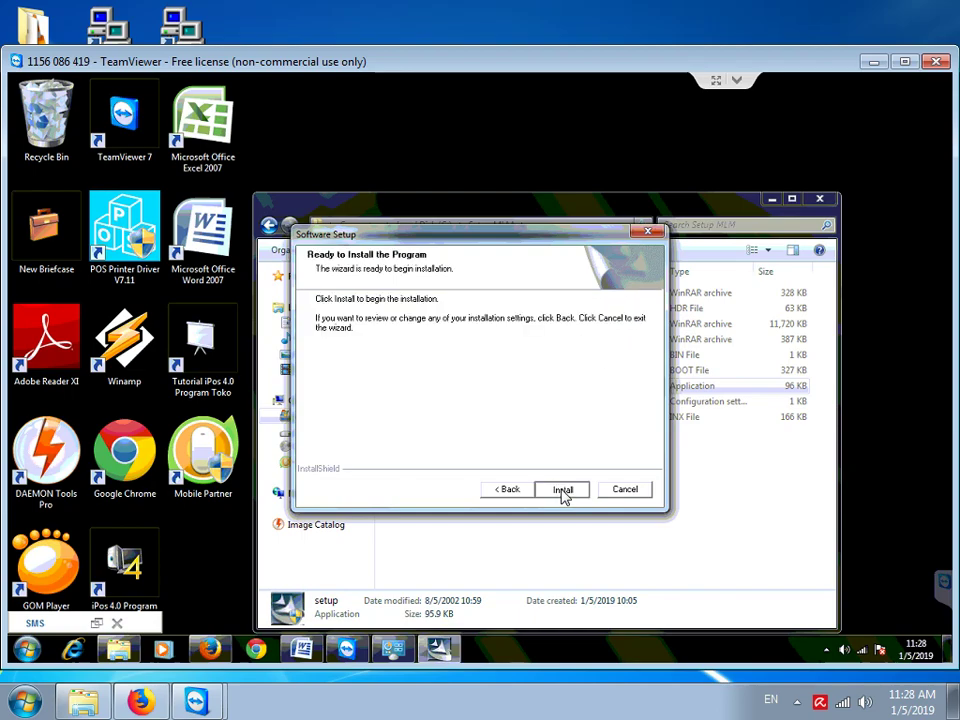
left_click(562, 490)
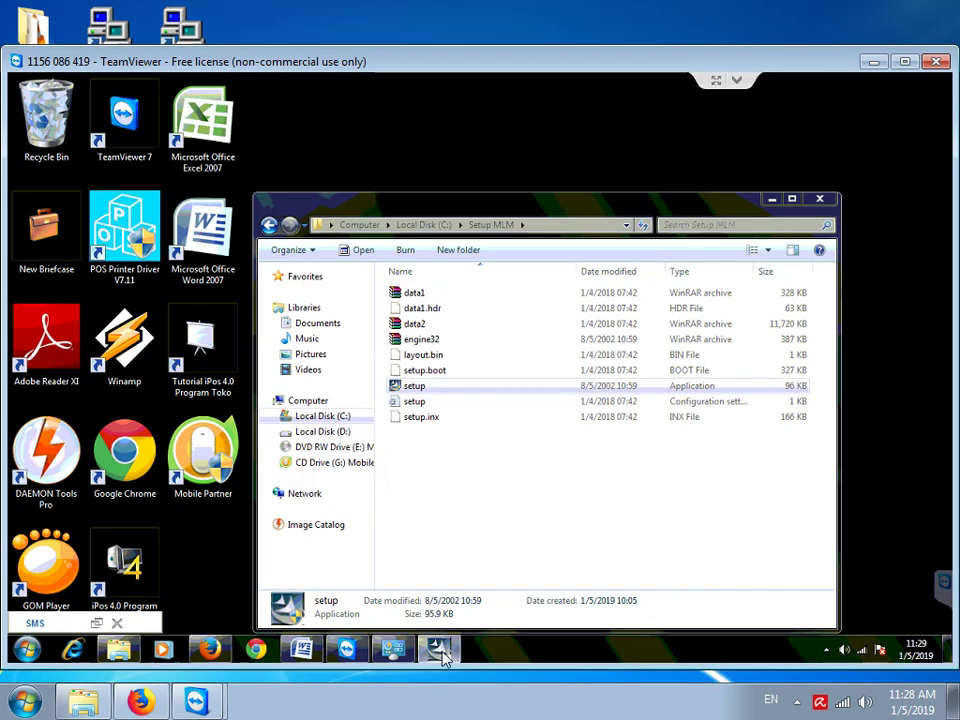
Let the MLM installation finish, close the wizard and return Explorer to Local Disk (C:)
mouse_move(443, 653)
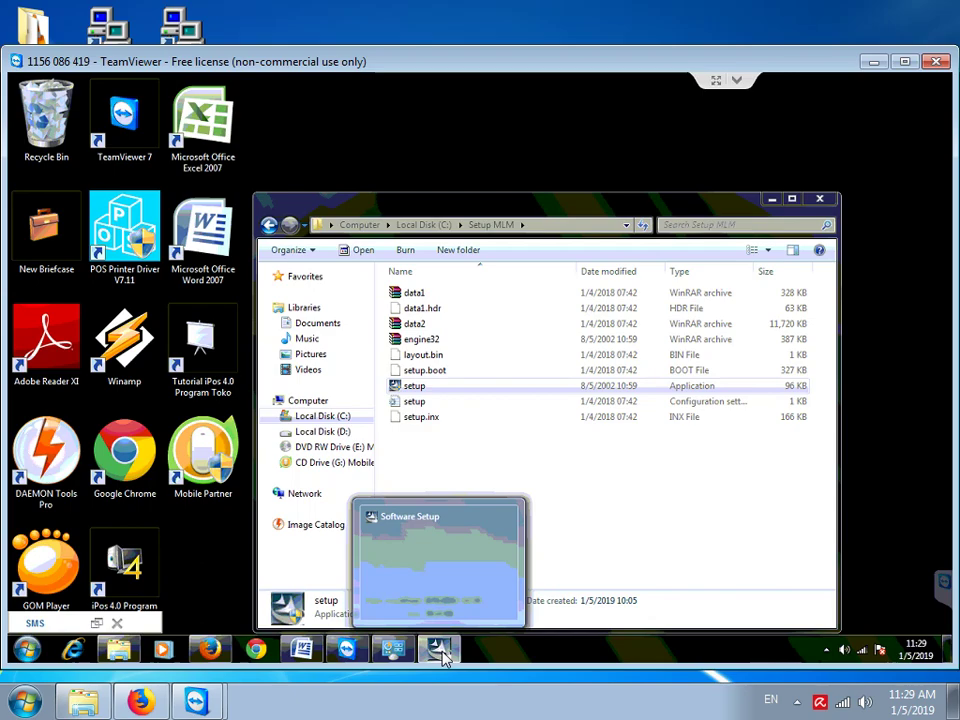
left_click(440, 651)
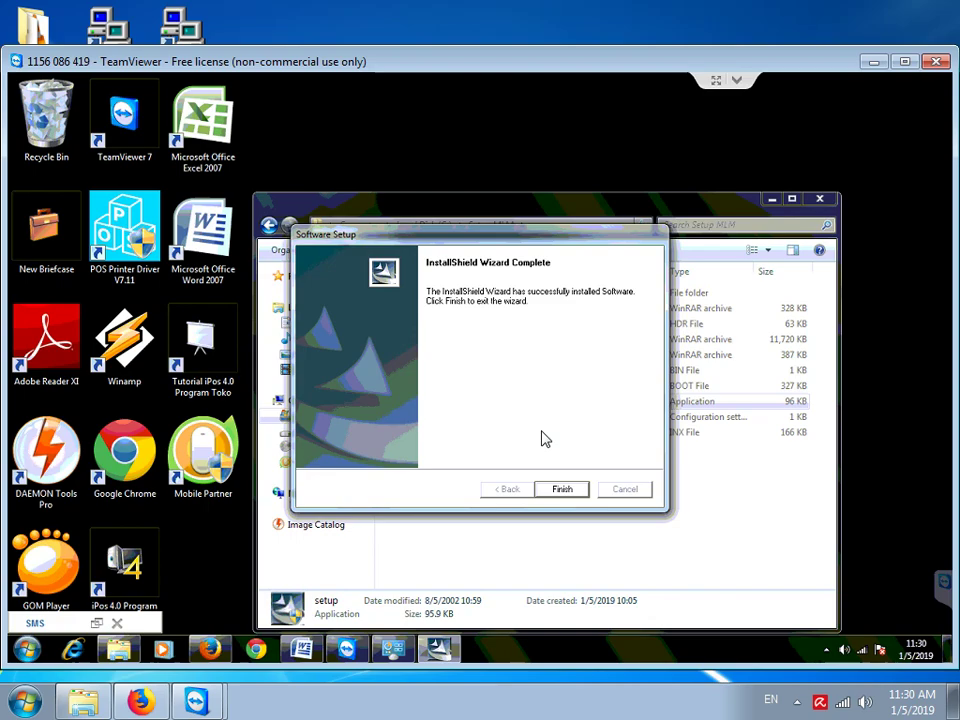
left_click(561, 489)
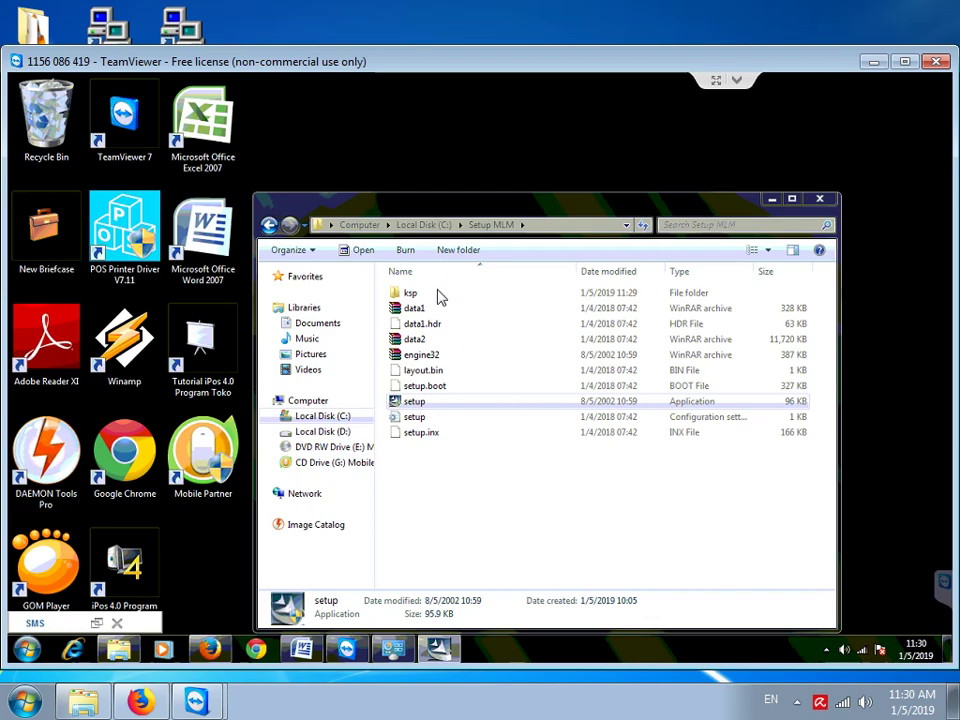
left_click(425, 226)
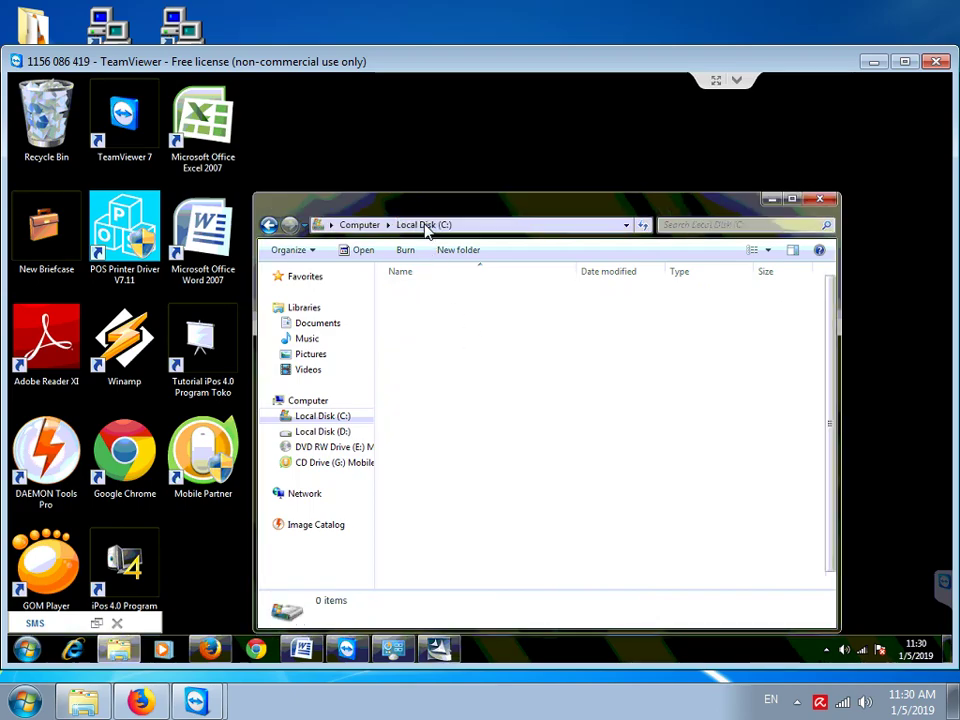
Launch MySQL Administrator from the MySQL program group in the Start menu
left_click(28, 650)
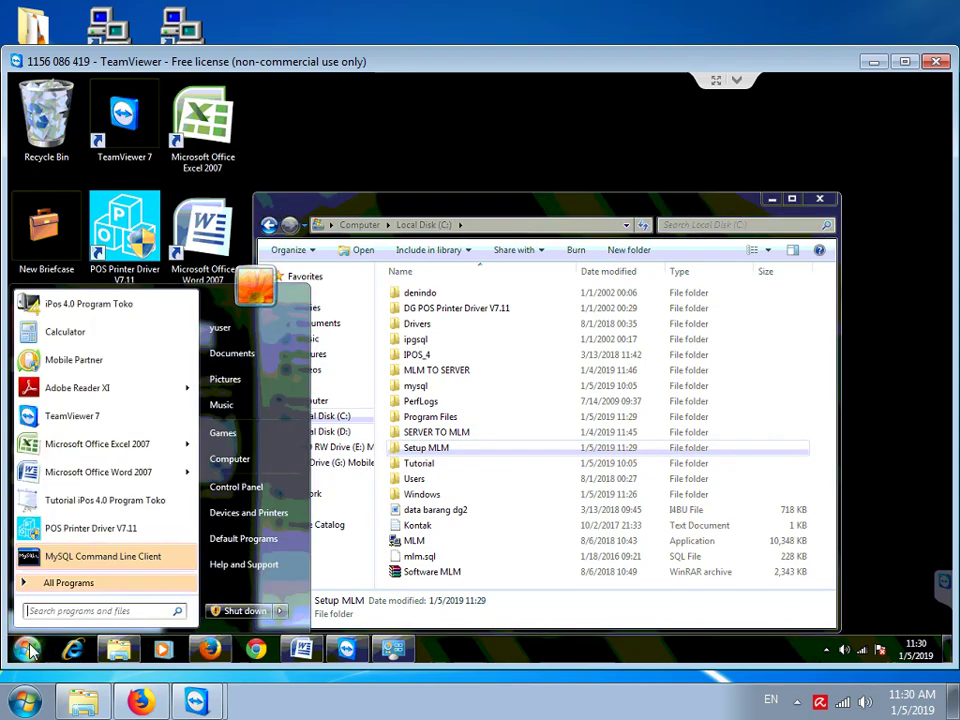
left_click(70, 588)
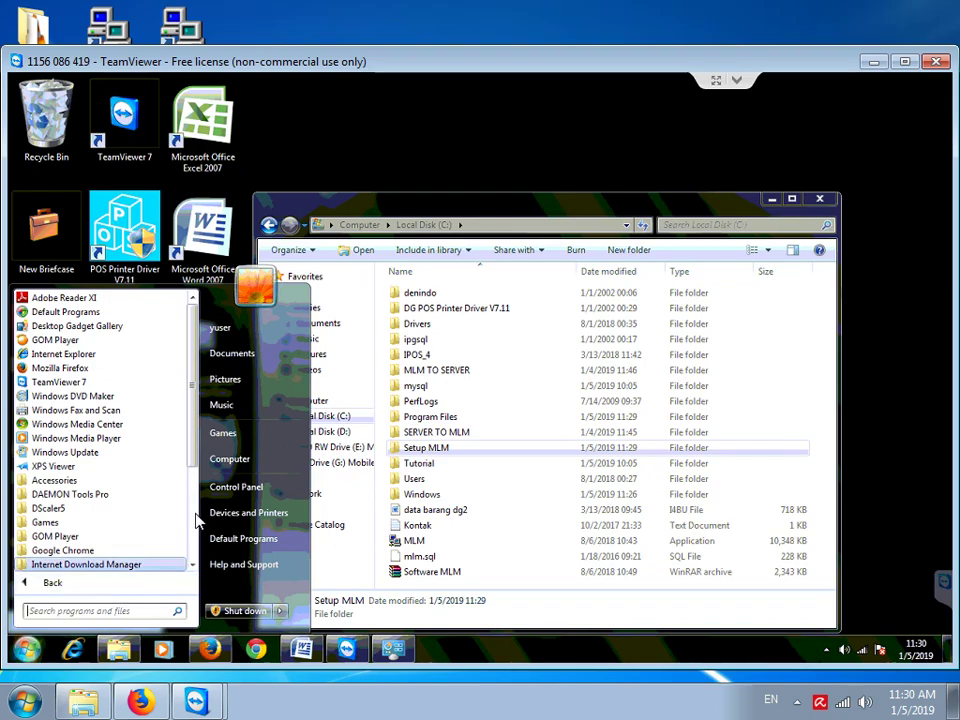
scroll(150, 500, "down", 4)
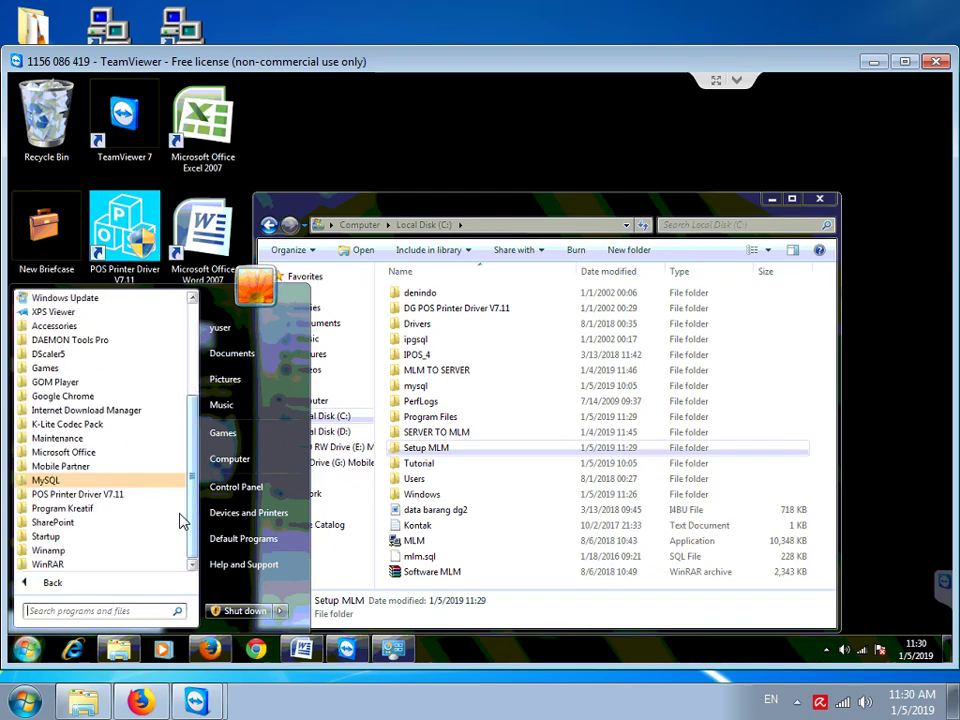
left_click(48, 481)
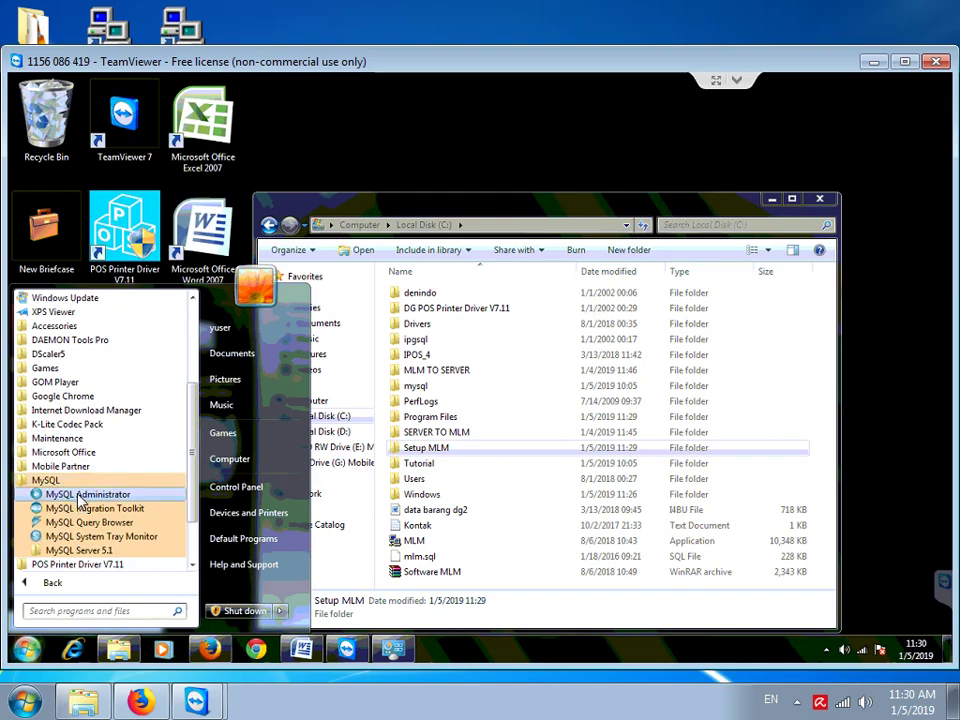
left_click(80, 496)
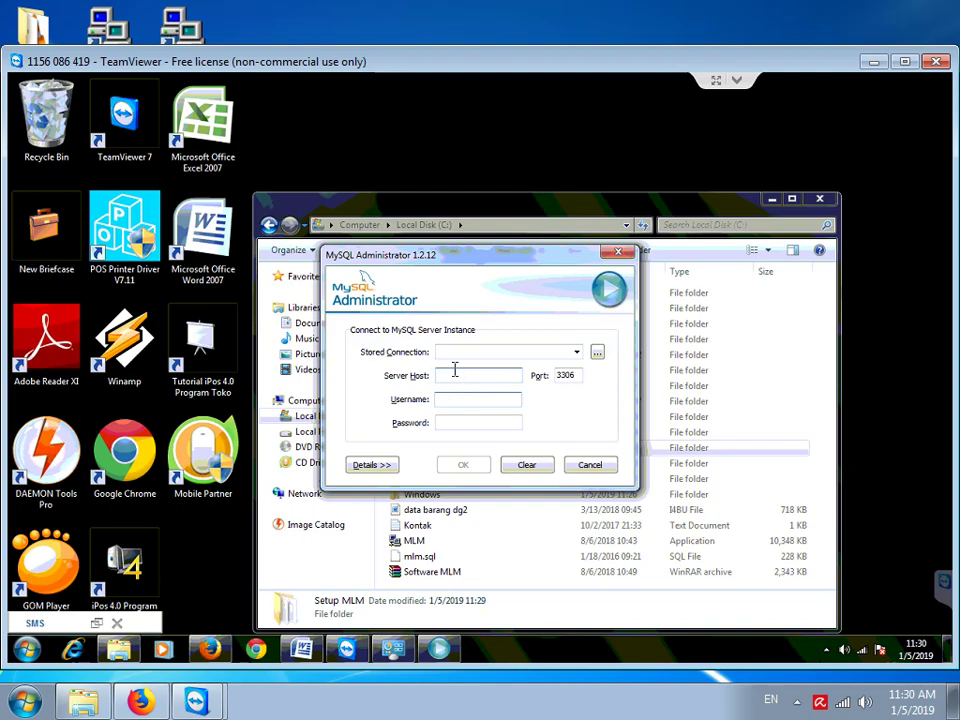
Connect to server host 127.0.0.1 as user root with the account password
left_click(454, 372)
type("127.0.0.1")
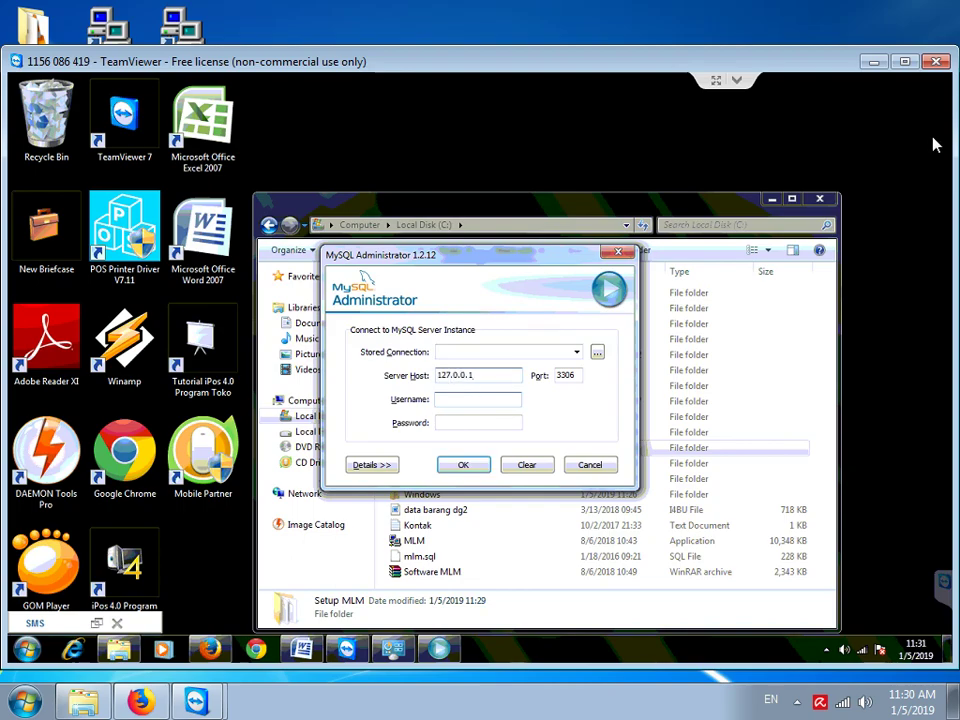
key("Tab")
key("Tab")
type("root")
key("Tab")
type("root")
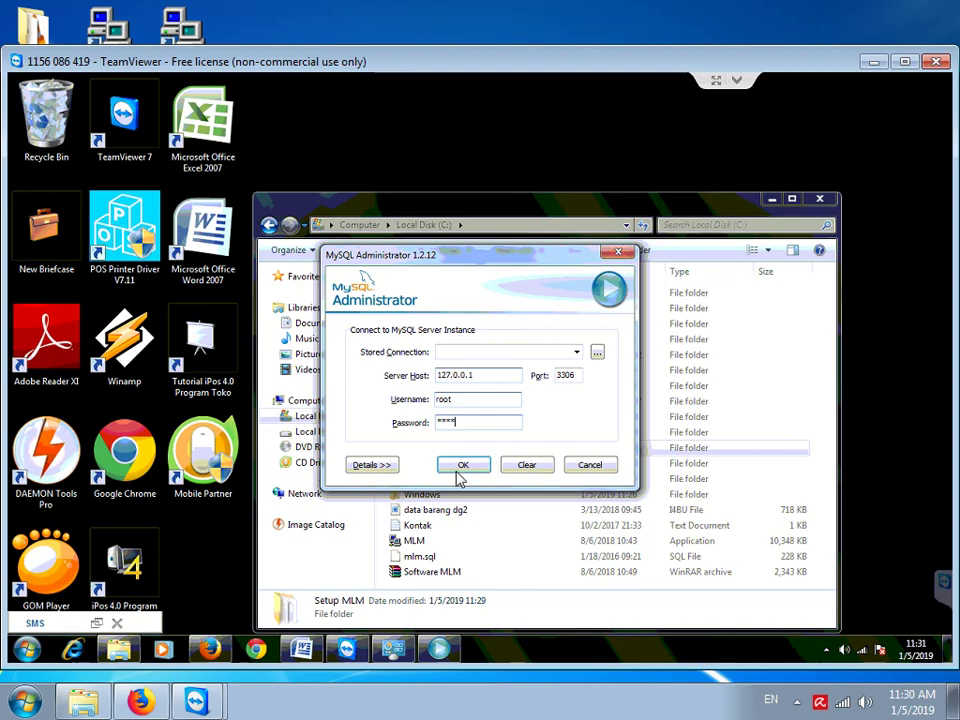
left_click(464, 462)
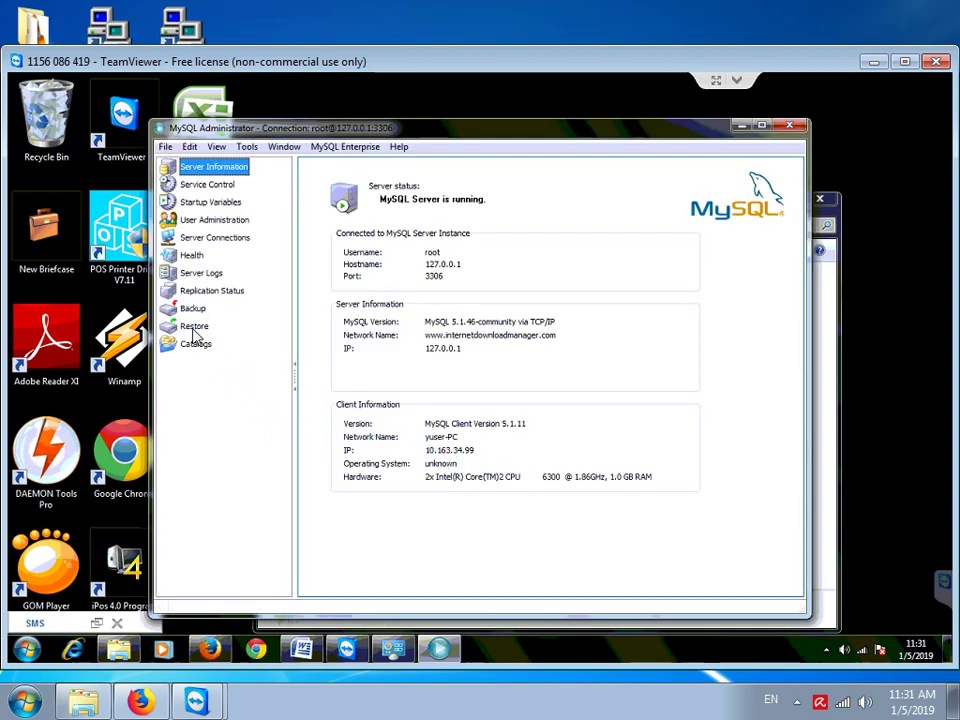
On the Restore page, choose C:\mlm.sql as the backup file to restore
left_click(195, 331)
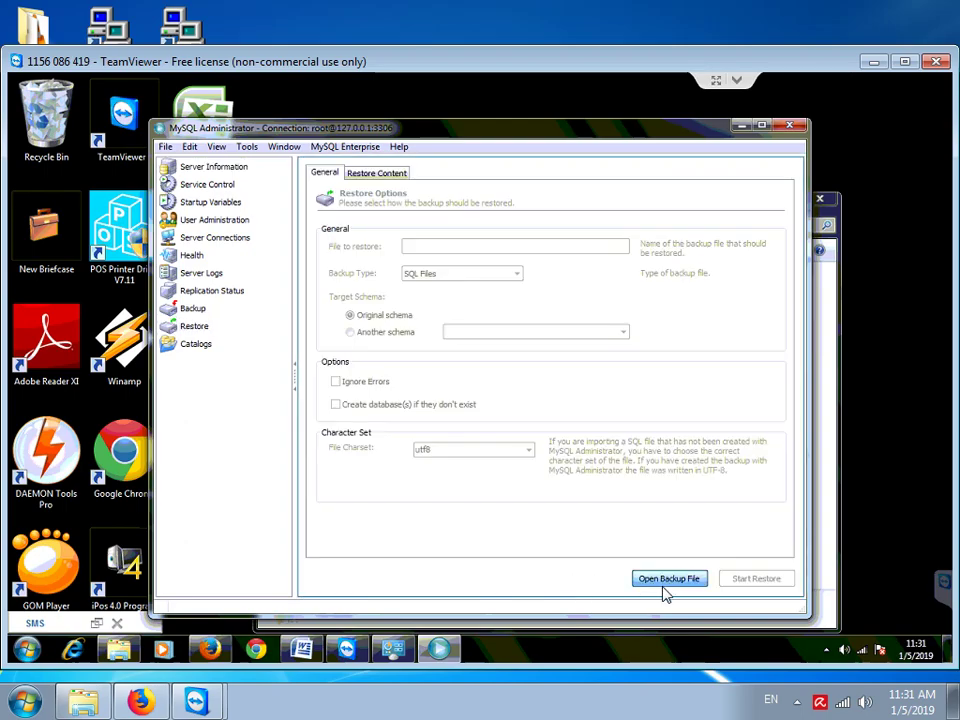
left_click(668, 580)
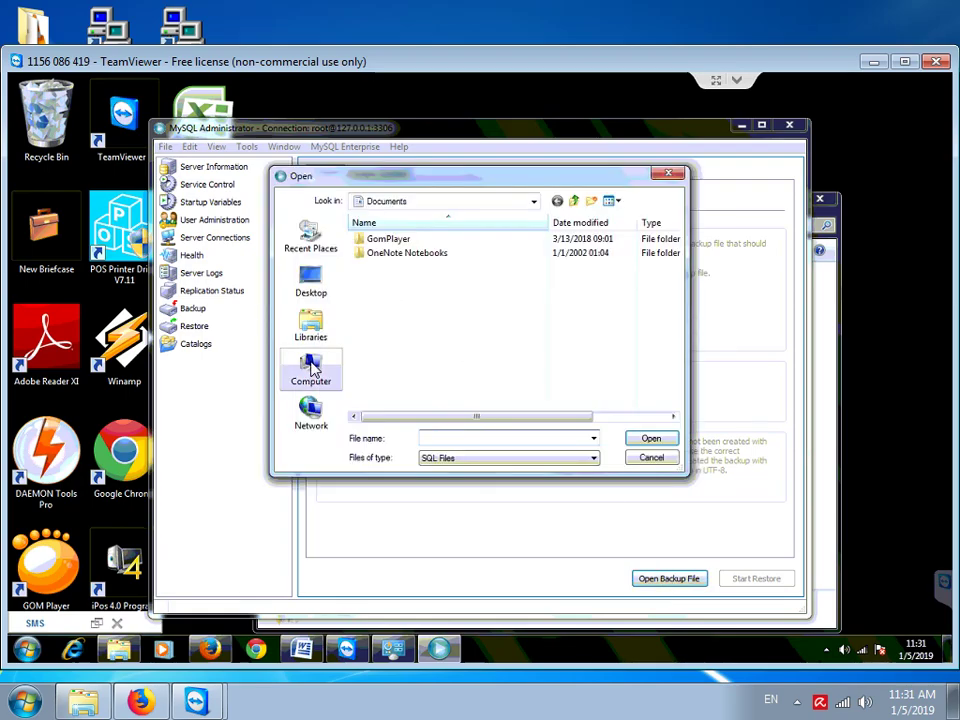
left_click(308, 366)
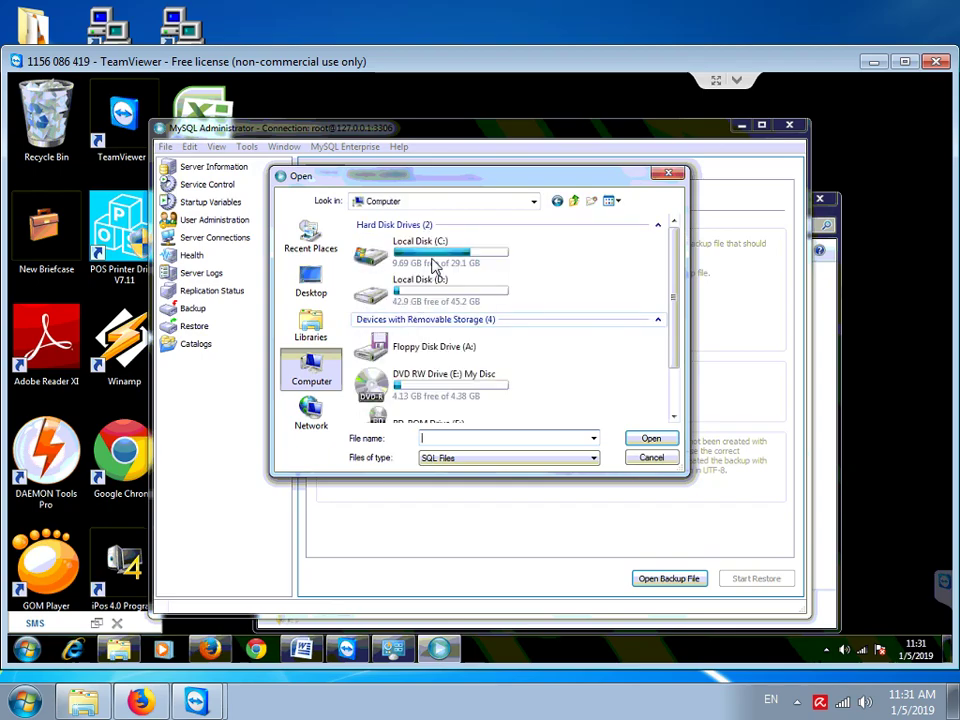
double_click(435, 266)
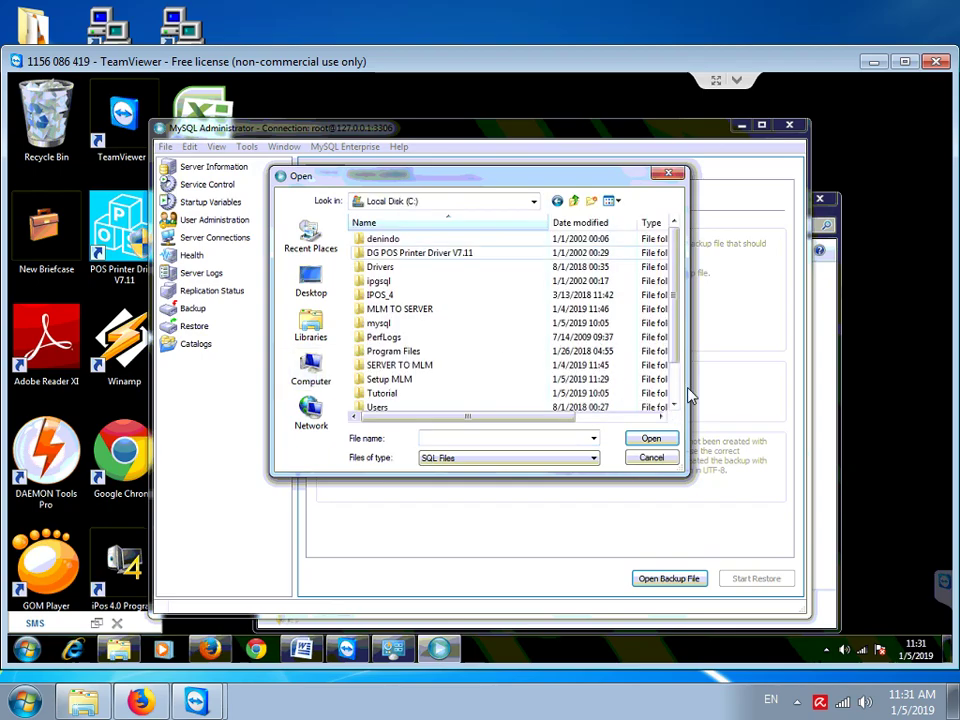
scroll(619, 405, "down", 1)
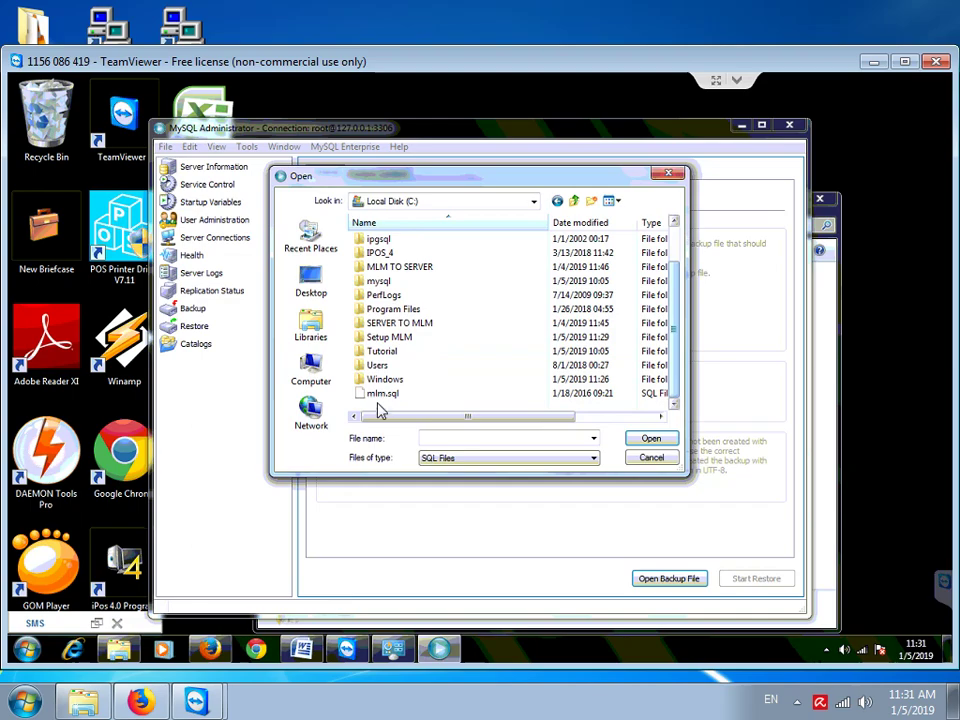
left_click(381, 393)
left_click(668, 446)
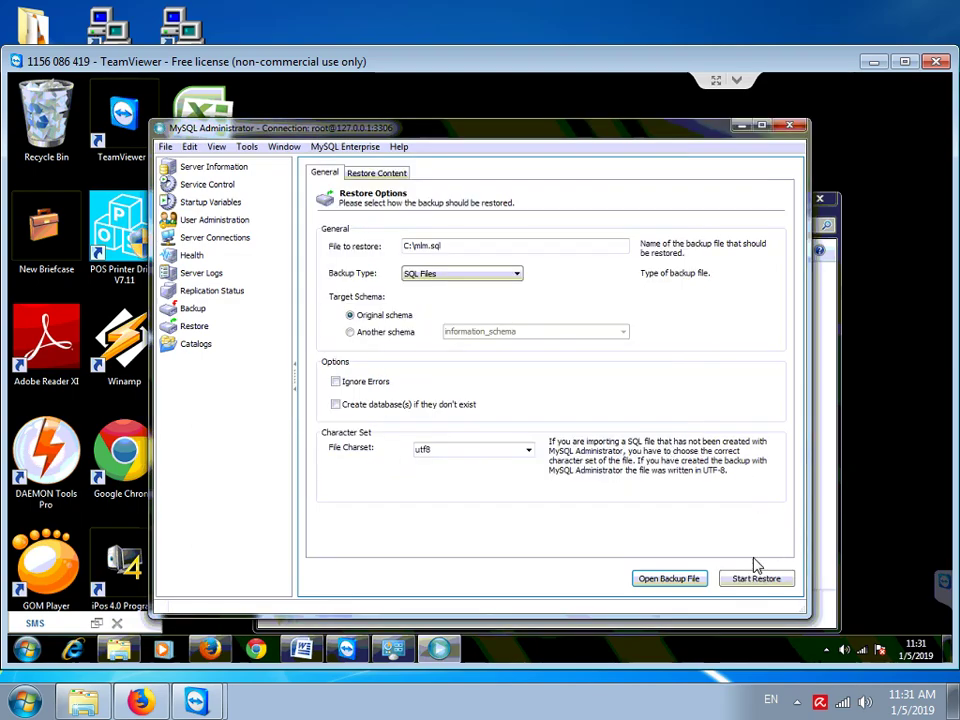
Run the mlm.sql restore, dismiss the completion report and minimize MySQL Administrator
left_click(756, 580)
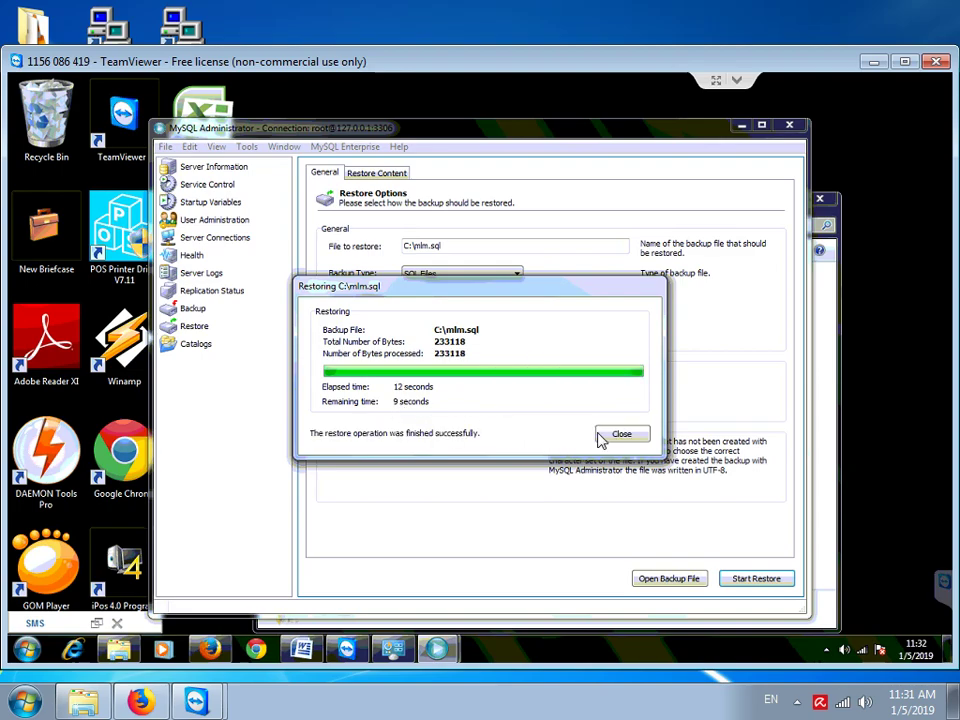
left_click(621, 434)
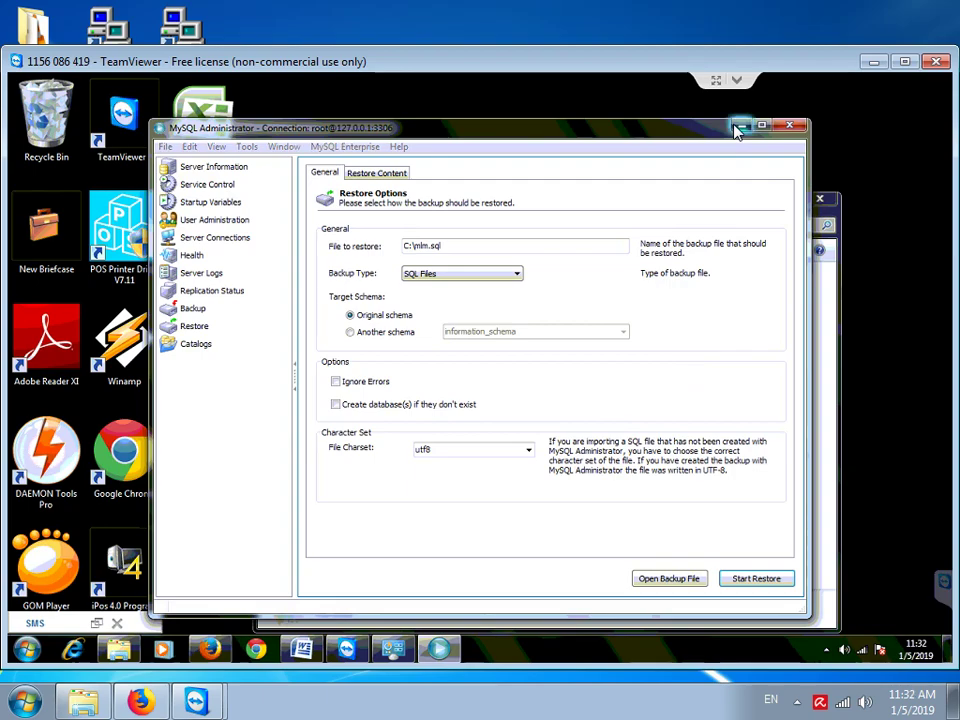
left_click(737, 128)
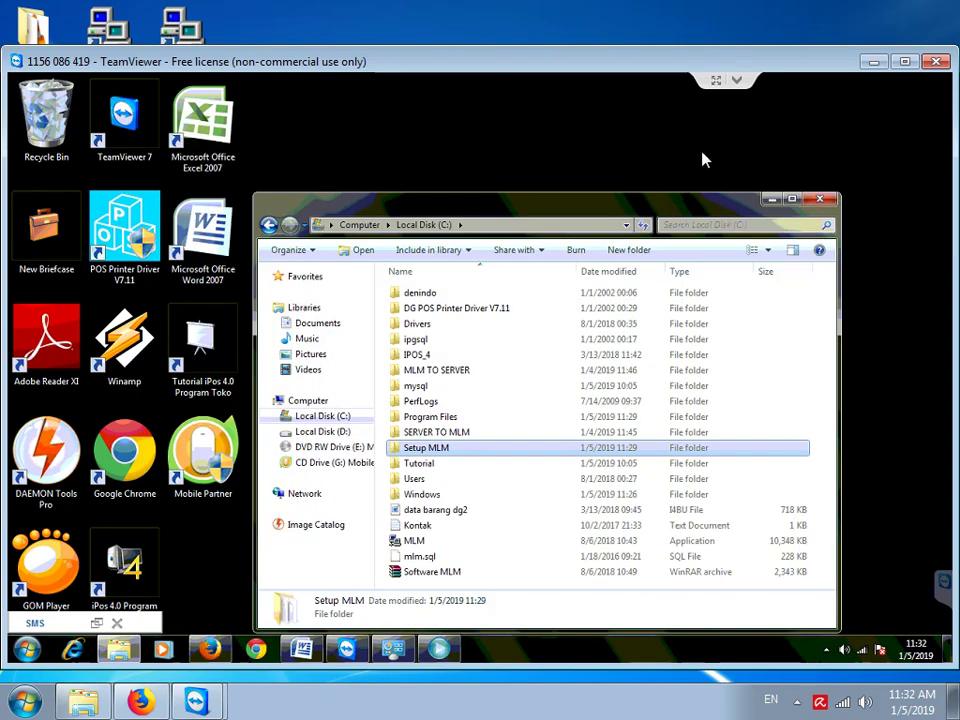
Send the MLM application from Local Disk (C:) to the desktop as a shortcut, then minimize Explorer
left_click(413, 545)
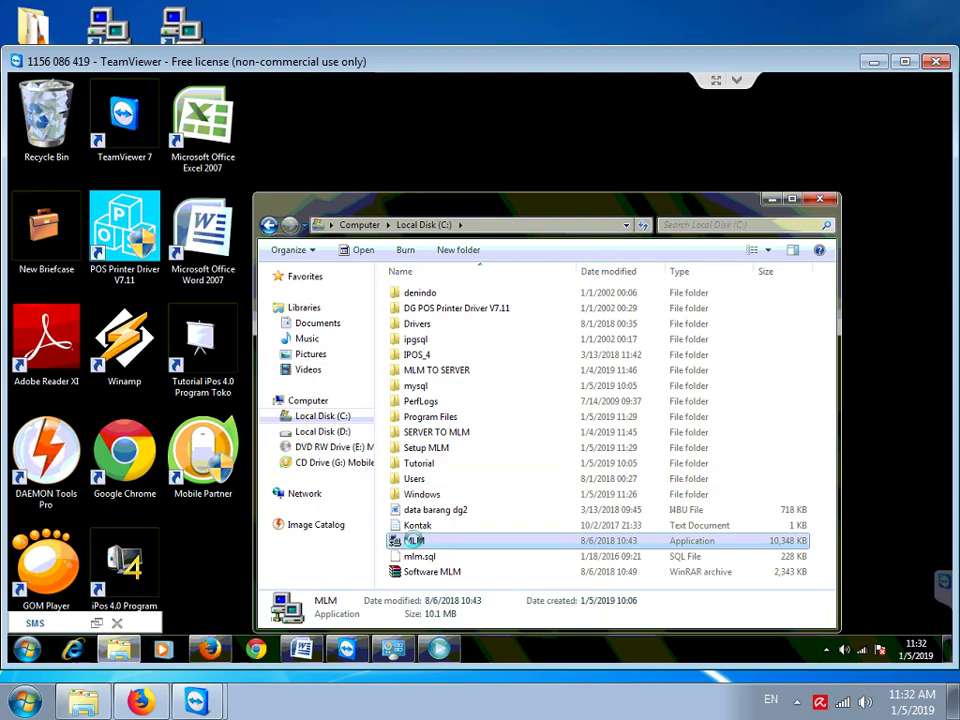
right_click(414, 543)
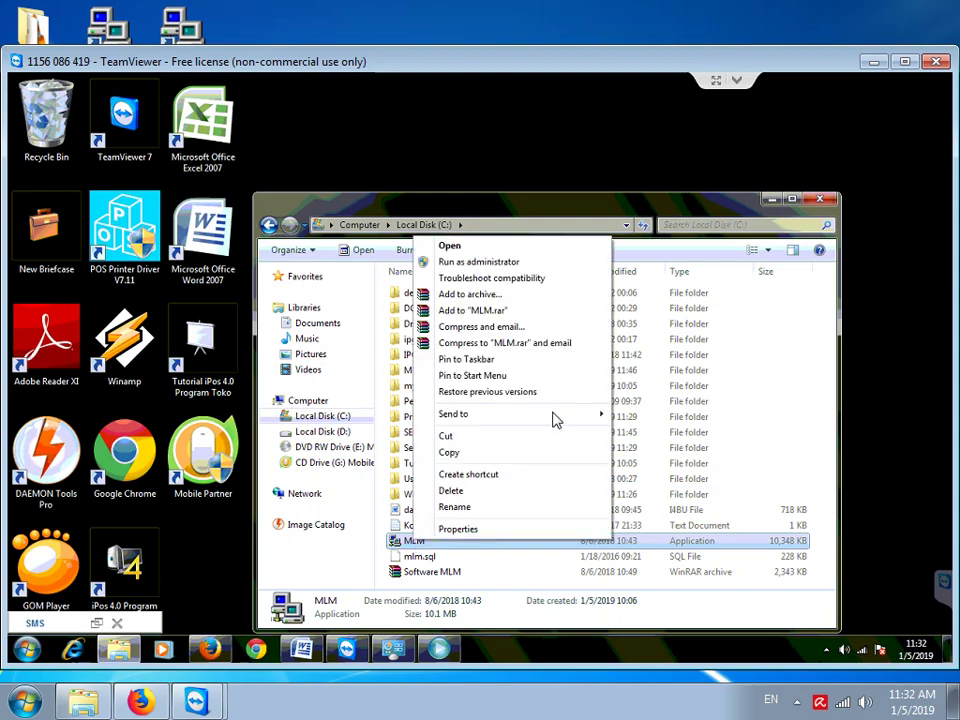
mouse_move(553, 420)
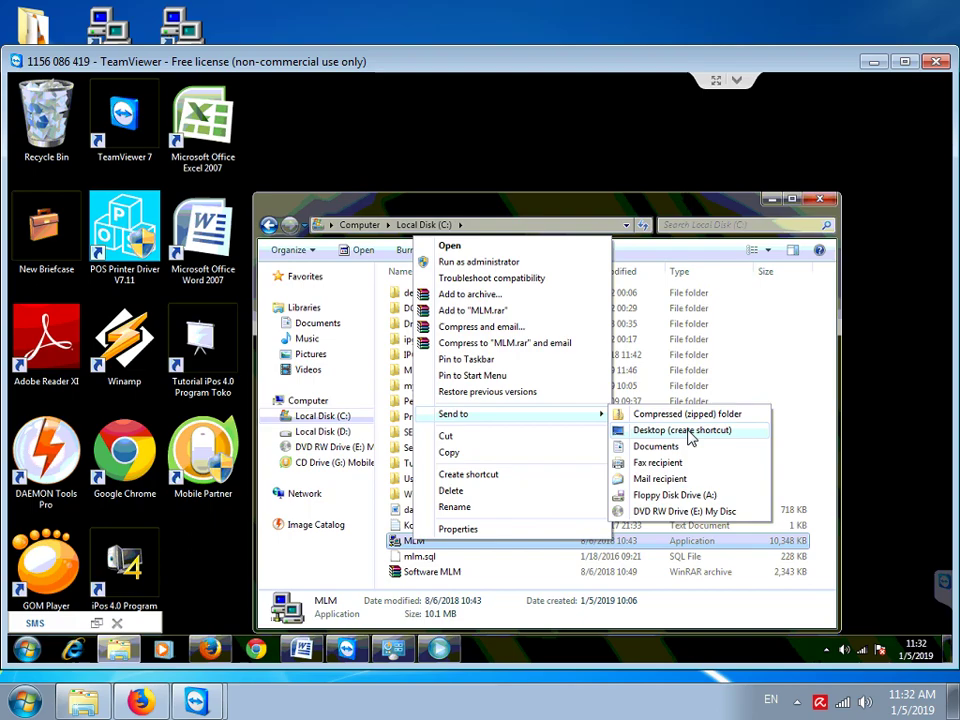
left_click(690, 433)
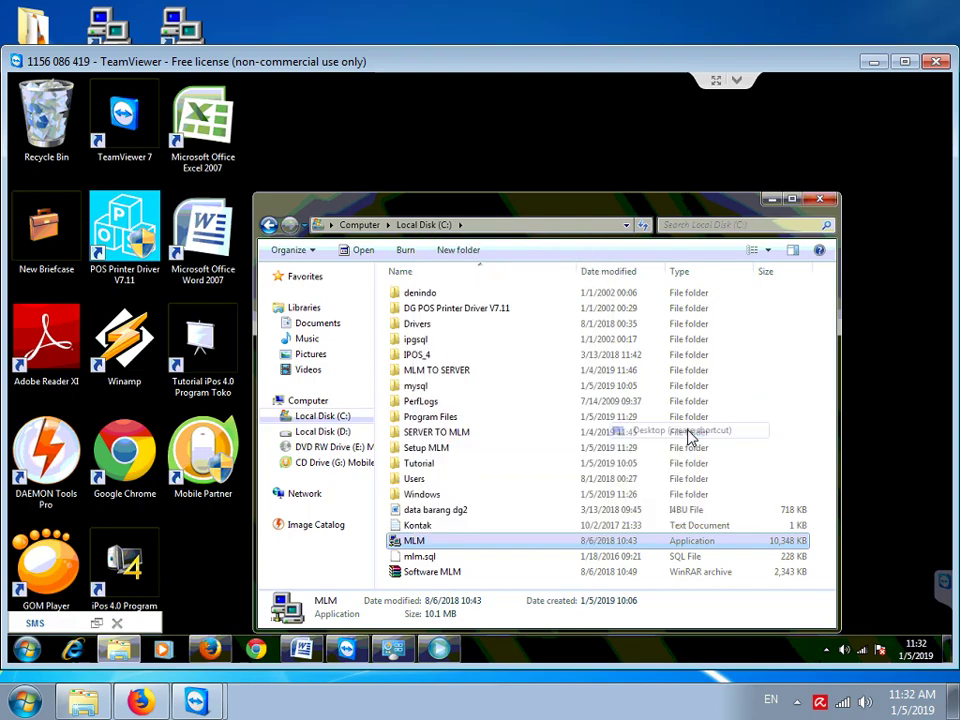
left_click(771, 200)
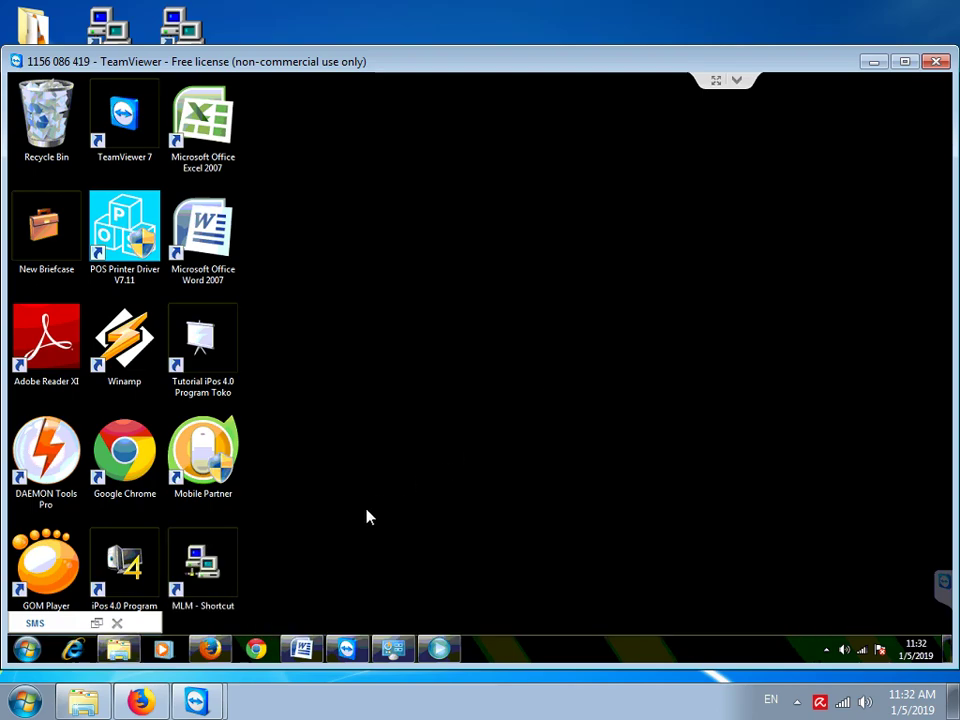
Launch MLM from the desktop shortcut and log in with the admin username and its password
double_click(203, 568)
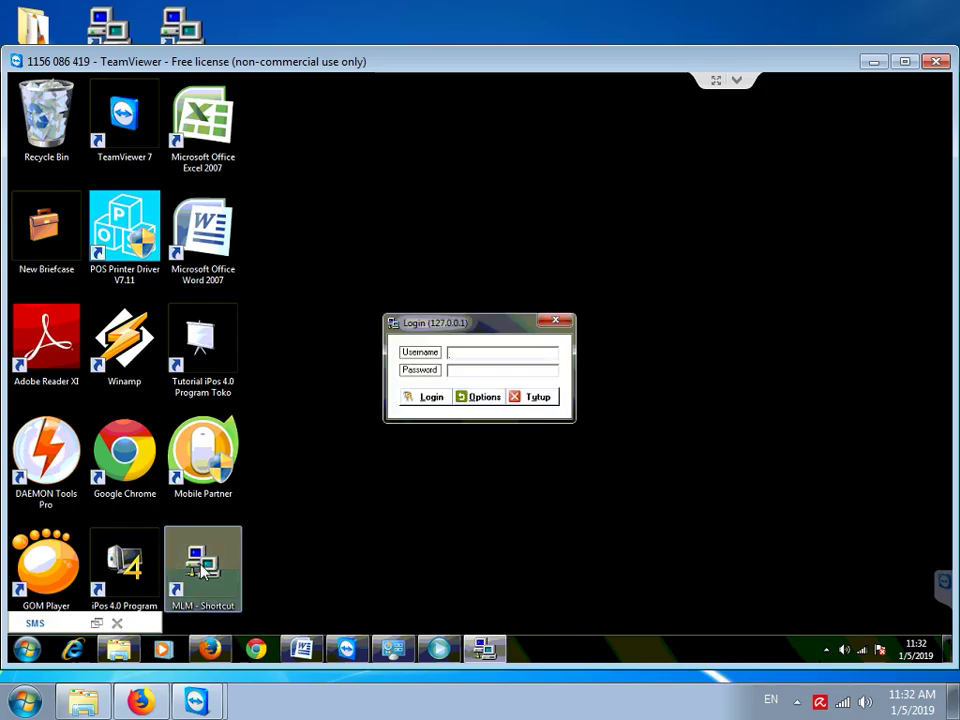
type("admin")
key("Tab")
type("admin")
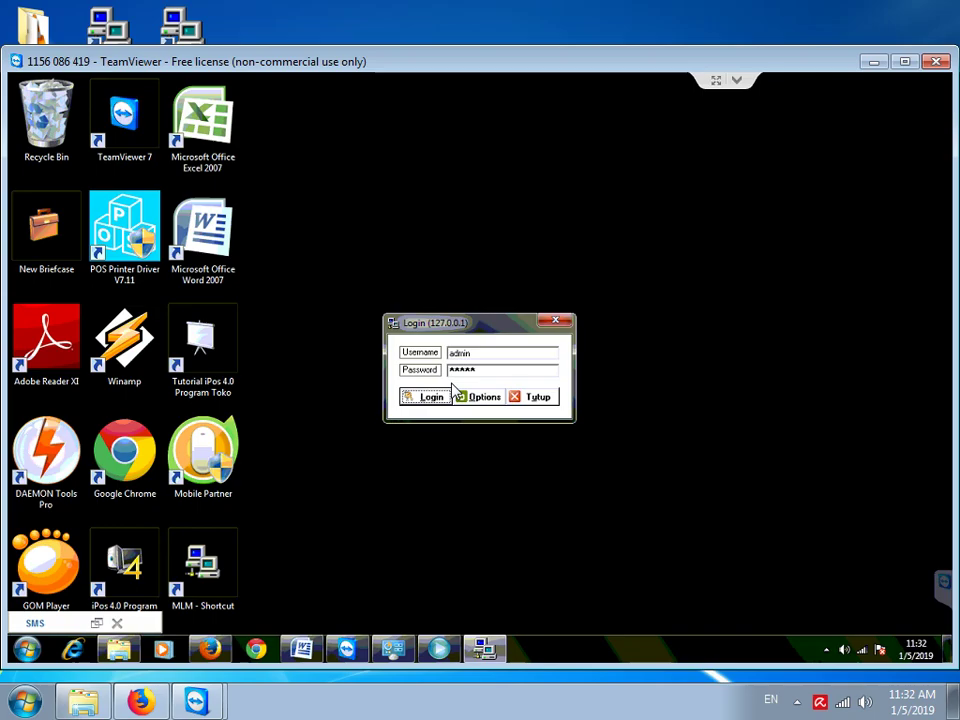
left_click(451, 390)
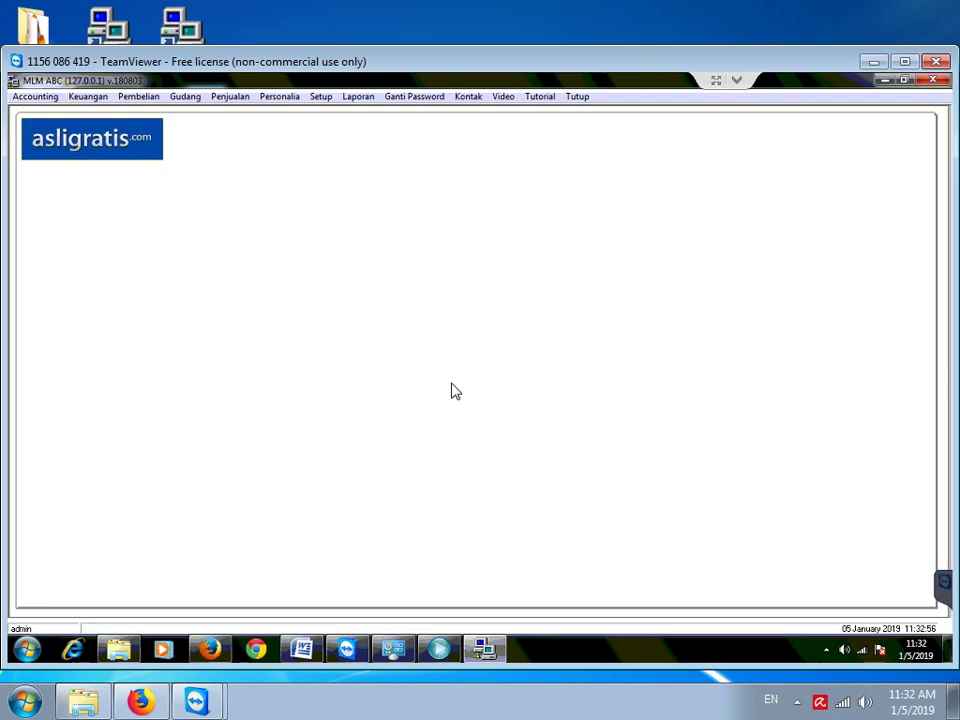
Run the Laporan Kas cash report with the start year set to 2001
left_click(352, 97)
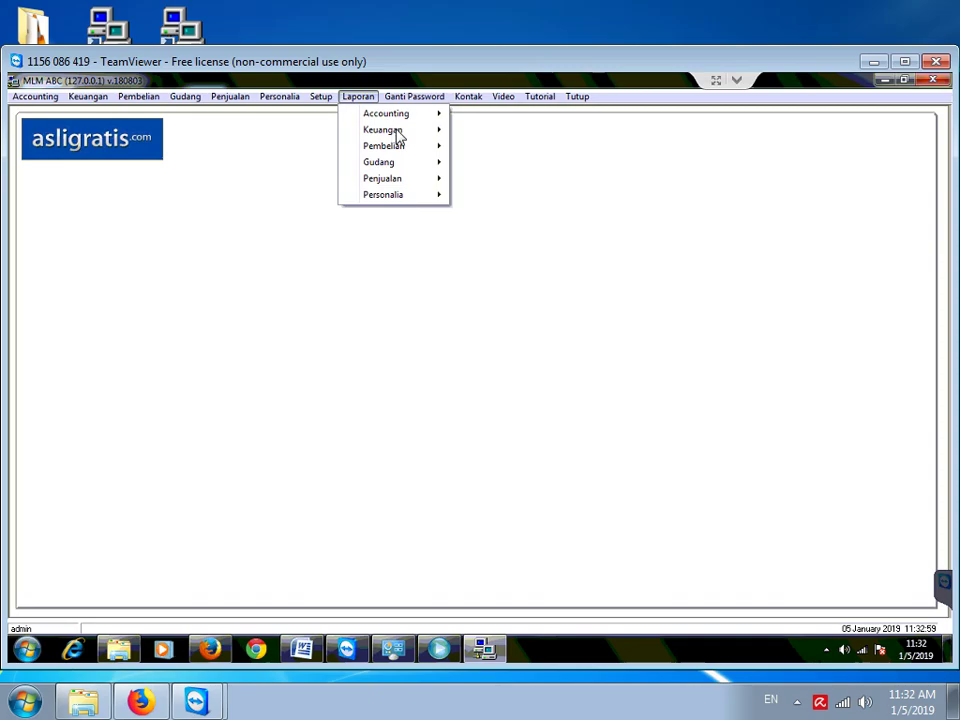
mouse_move(409, 136)
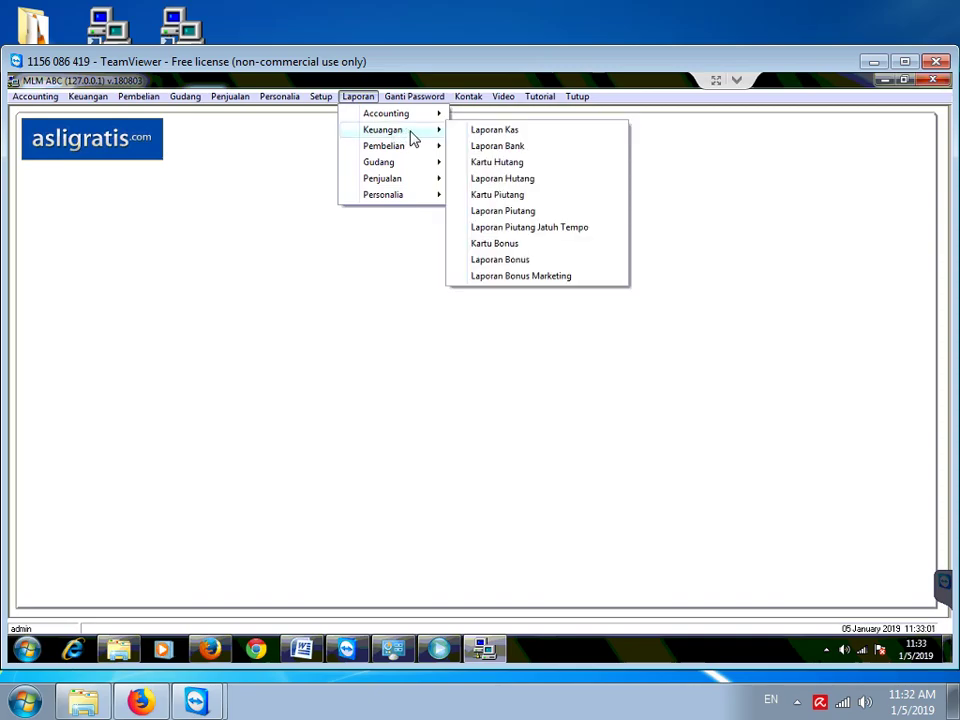
left_click(517, 131)
key("Right")
type("2001")
left_click(437, 416)
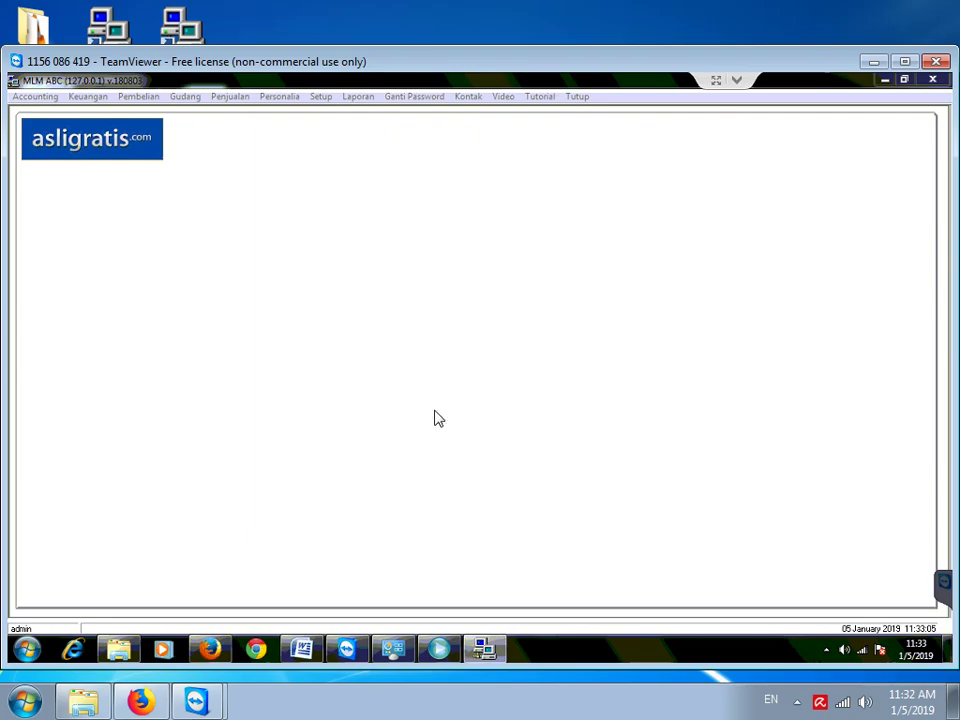